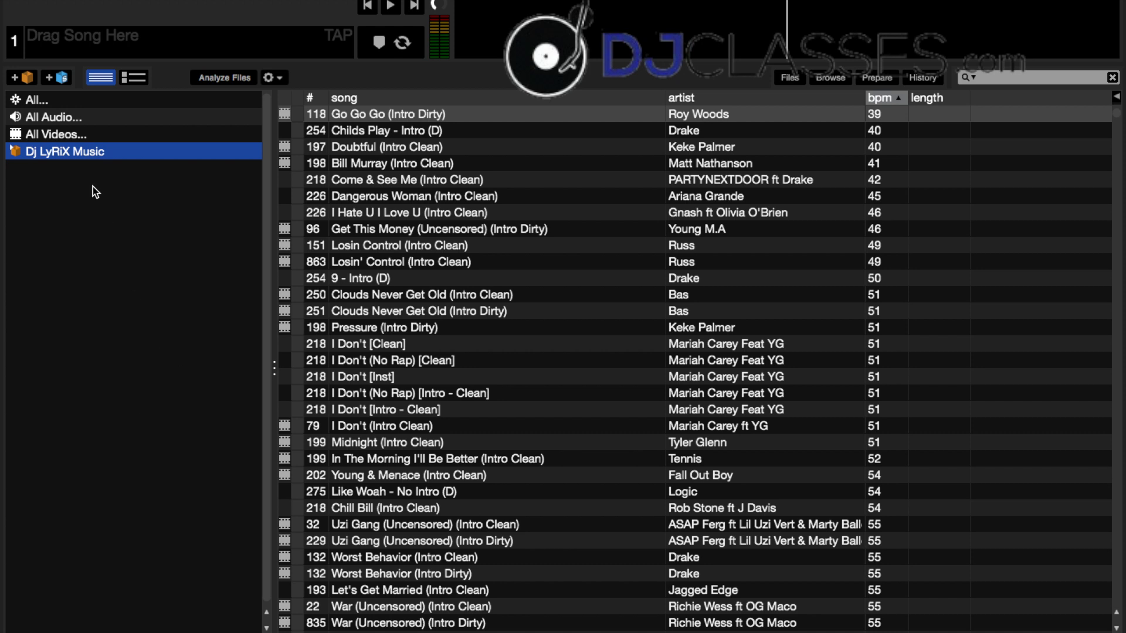
# - Expand Dj LyRiX Music and drill through Karaoke & Vids, Karaoke Crate and Karaoke MP4 to KARAOKE A-Z
pyautogui.click(15, 153)
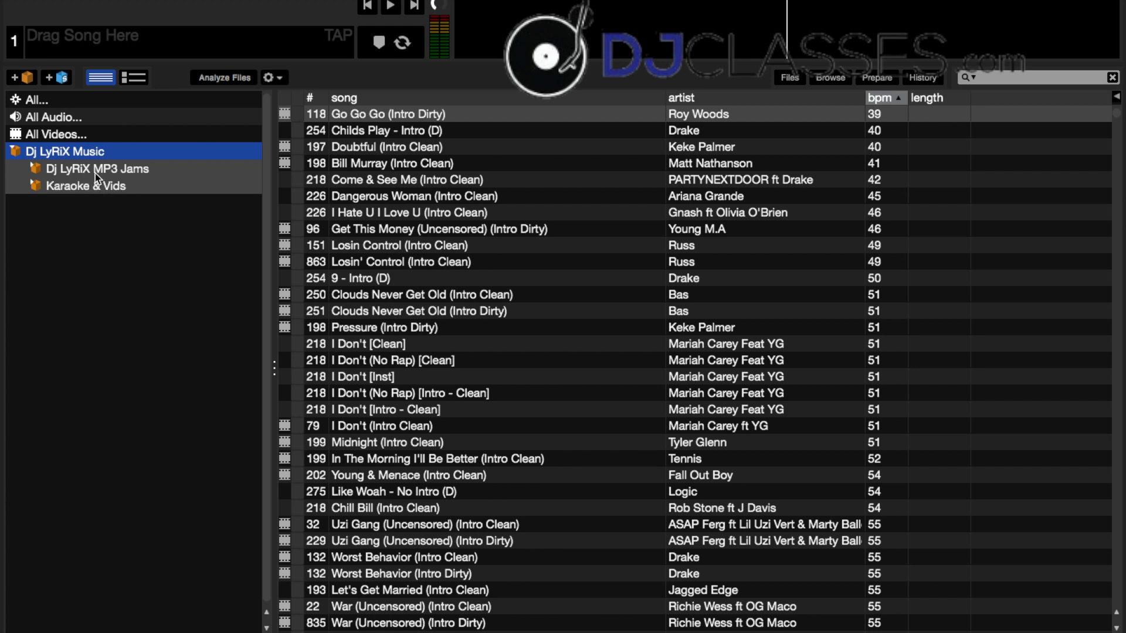
pyautogui.click(33, 188)
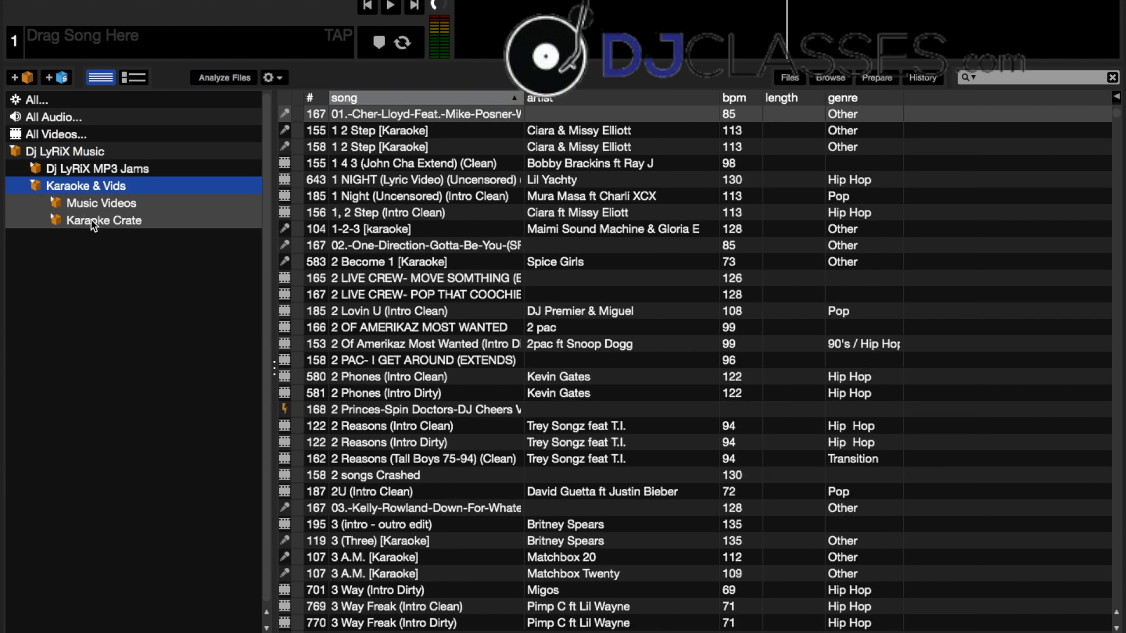
pyautogui.click(55, 219)
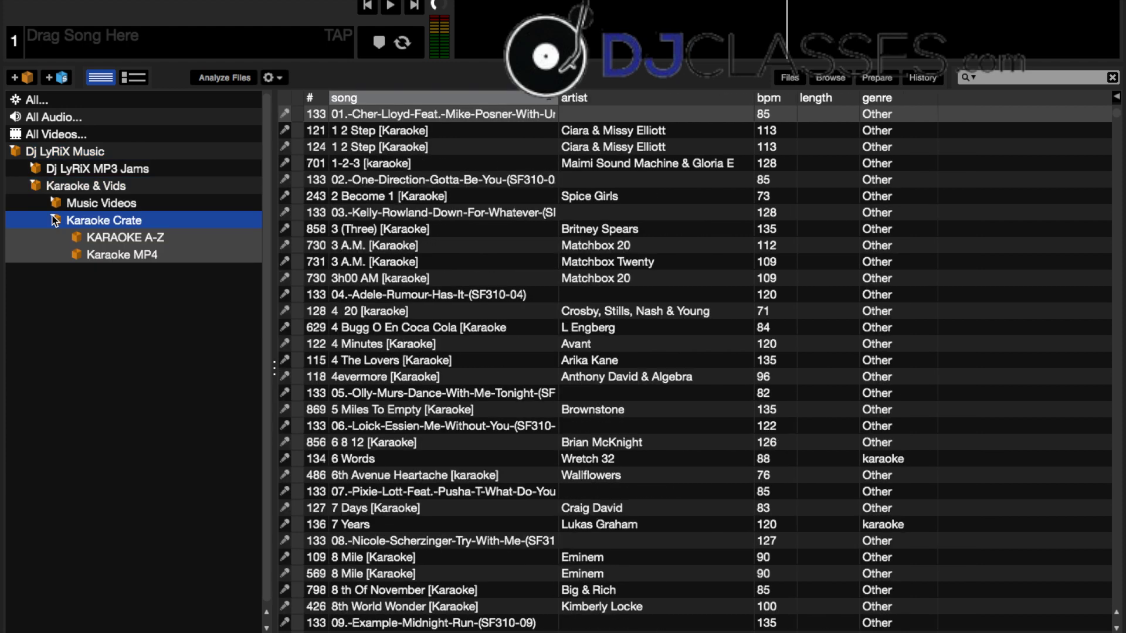
pyautogui.click(113, 256)
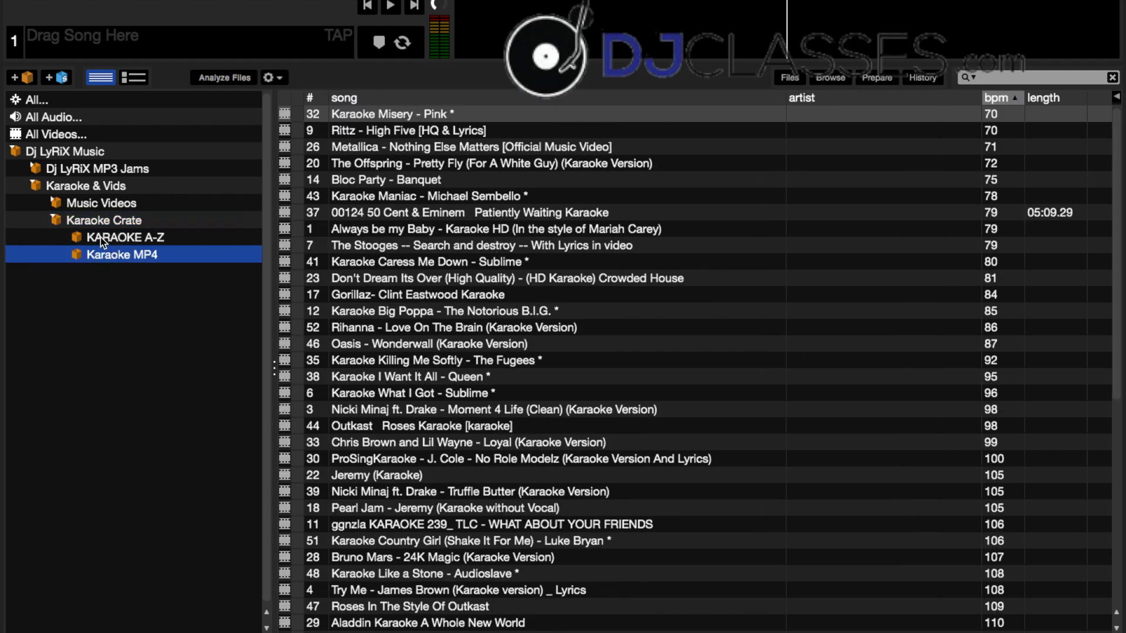
pyautogui.click(101, 240)
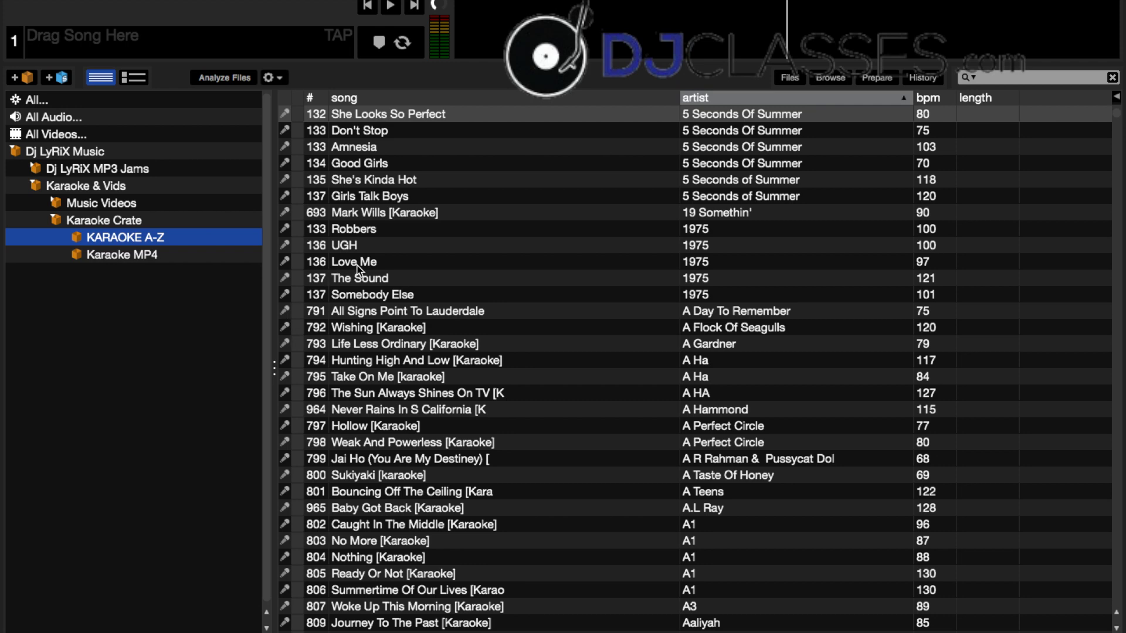
# - Fold Karaoke Crate, then browse the VJSTREET EFEX, TOP 40S, REMIXES, Kroq and Mixshowtool Vids crates under Music Videos
pyautogui.click(55, 220)
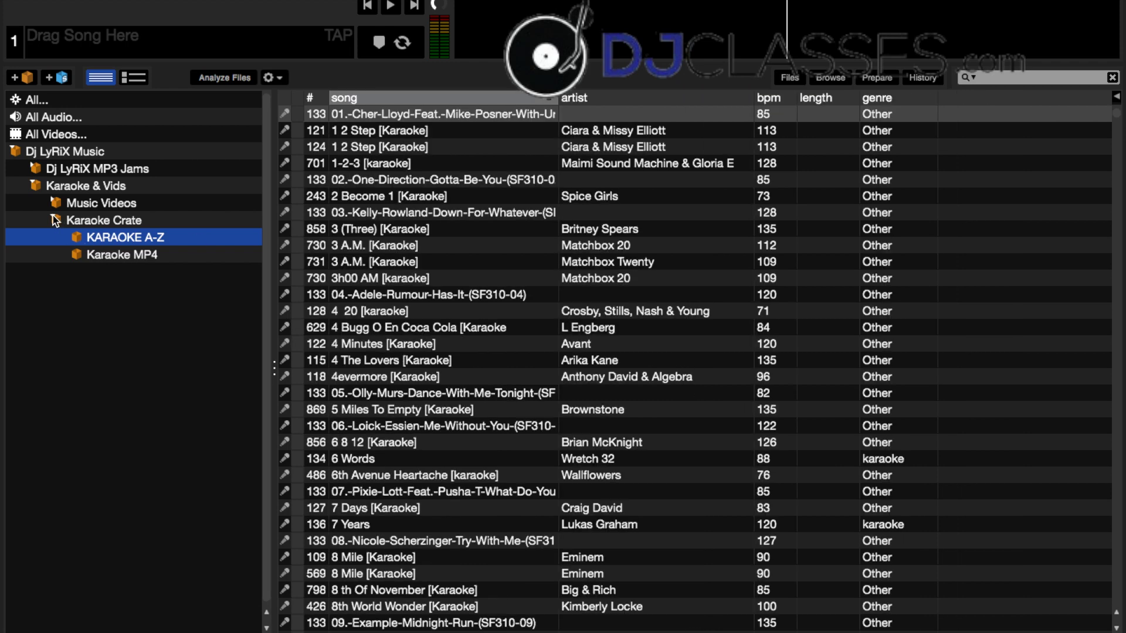
pyautogui.click(55, 221)
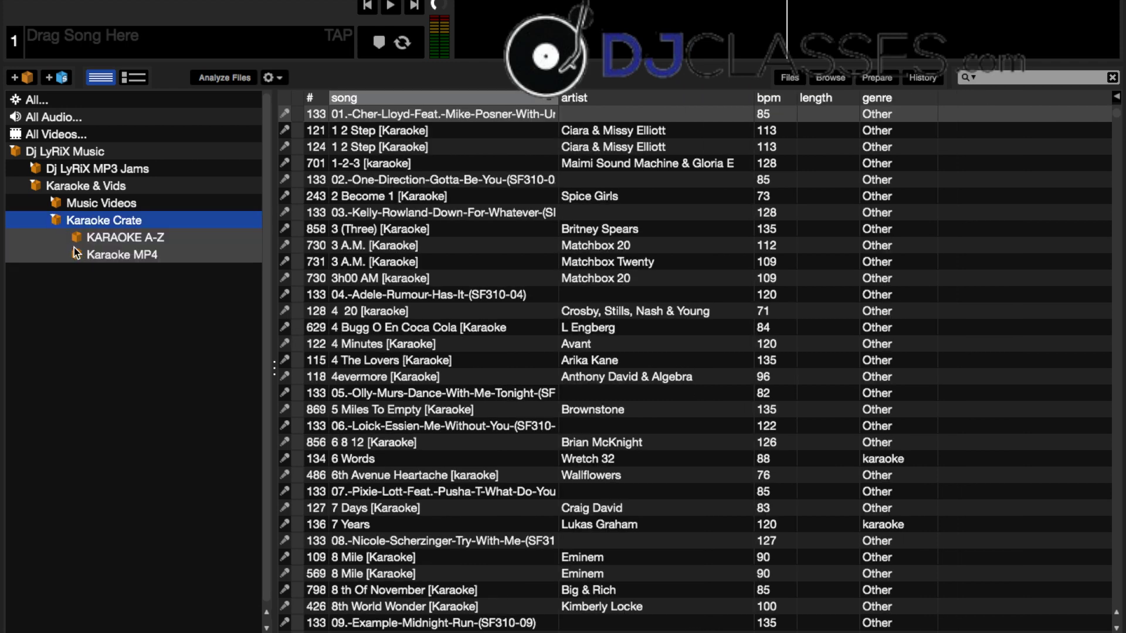
pyautogui.click(55, 221)
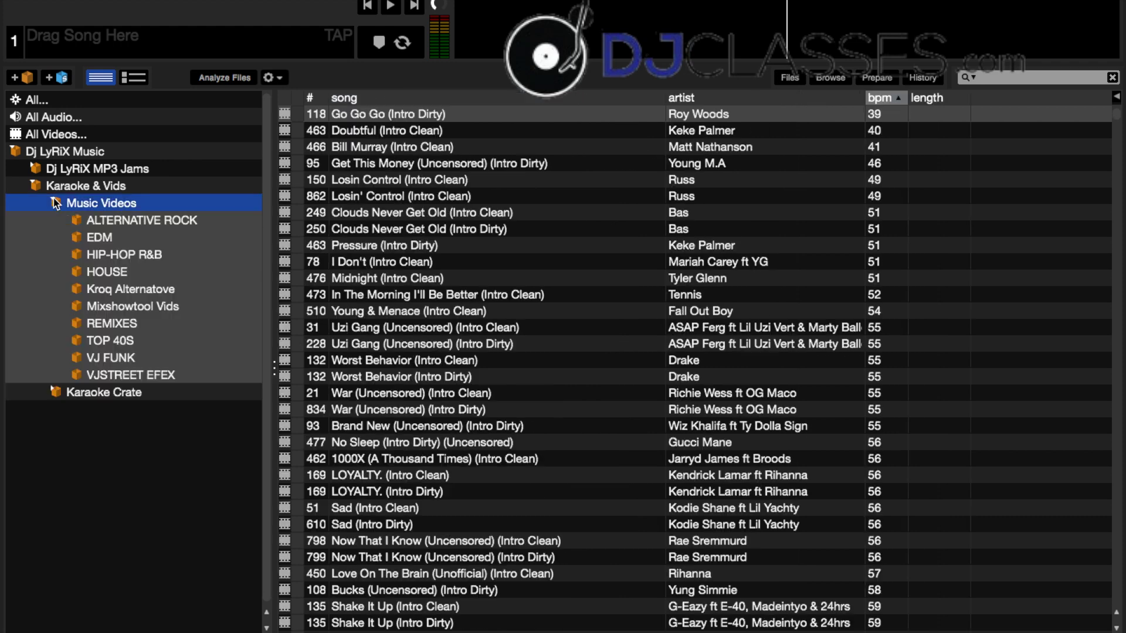
pyautogui.click(55, 201)
pyautogui.click(132, 372)
pyautogui.click(128, 343)
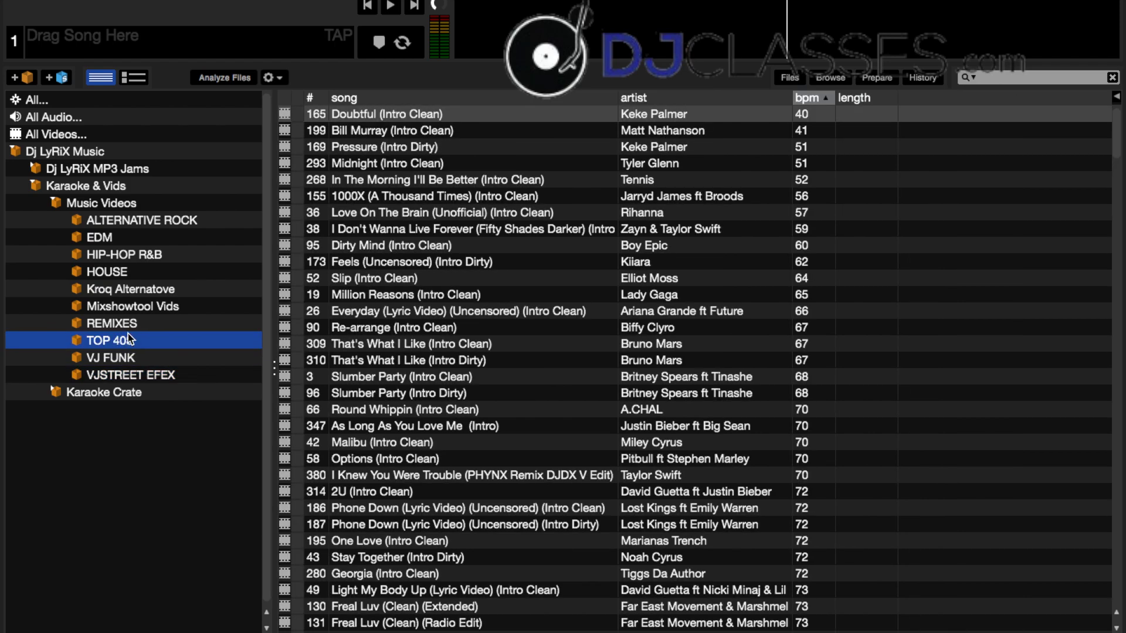
pyautogui.click(128, 327)
pyautogui.click(129, 288)
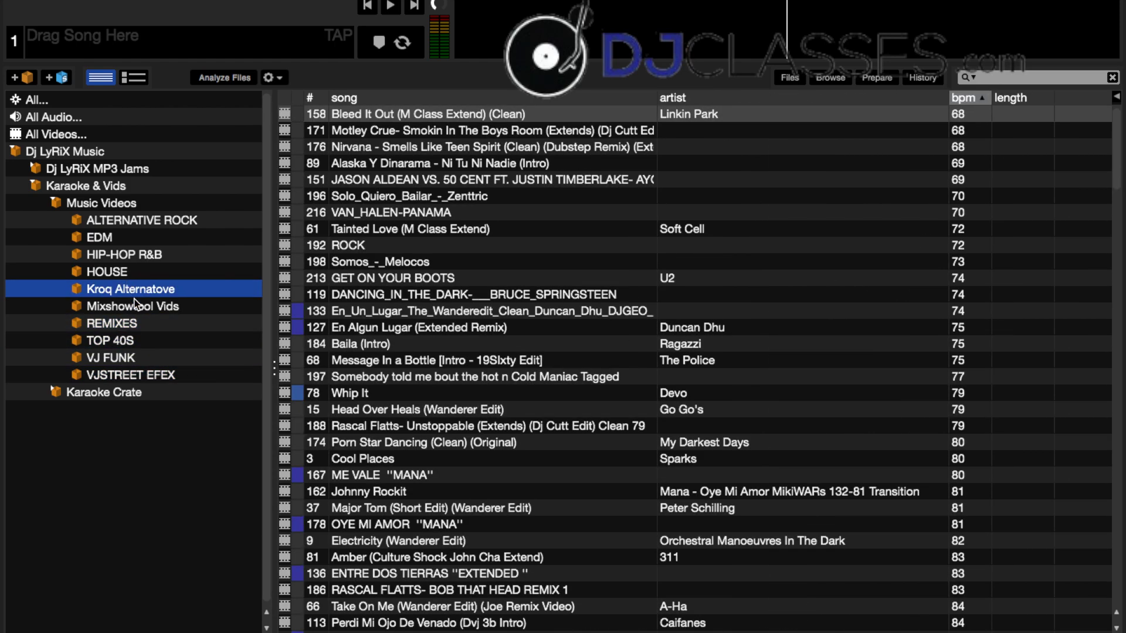
pyautogui.click(135, 302)
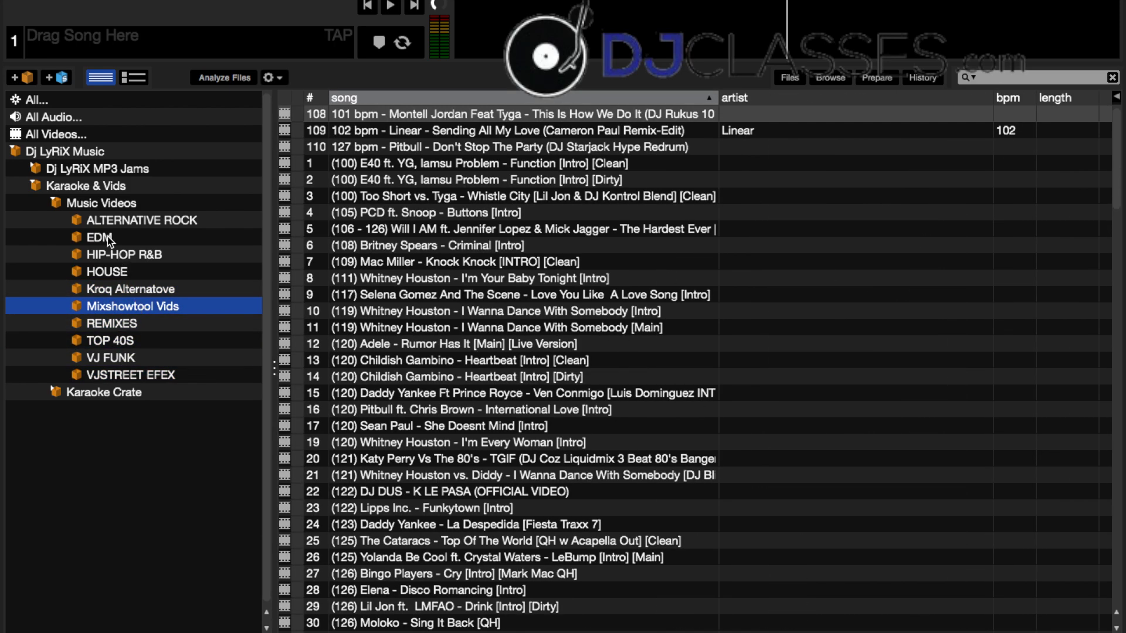
pyautogui.click(53, 203)
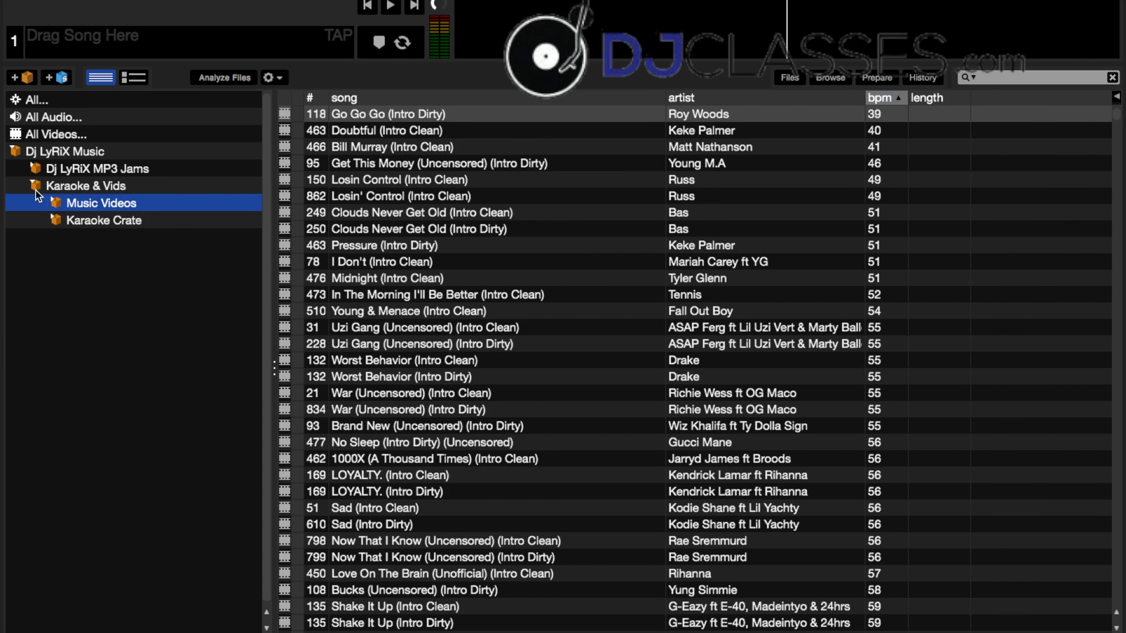
# - Fold Karaoke & Vids, peek into Old School and Hip-Hop Crates under Dj LyRiX MP3 Jams, then fold it
pyautogui.click(34, 185)
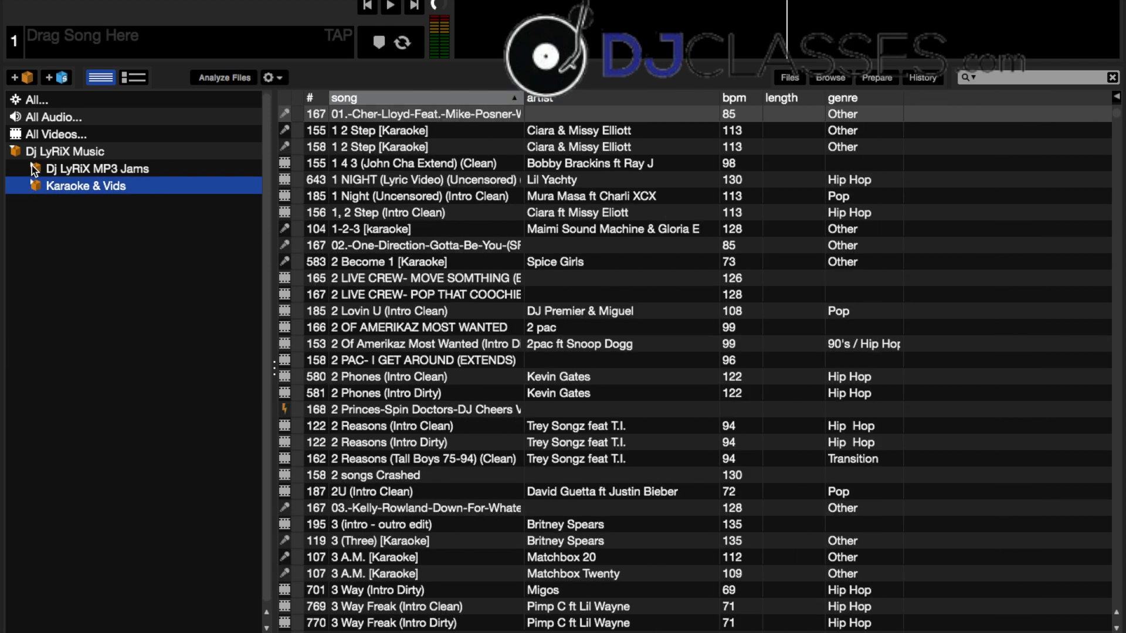
pyautogui.click(33, 167)
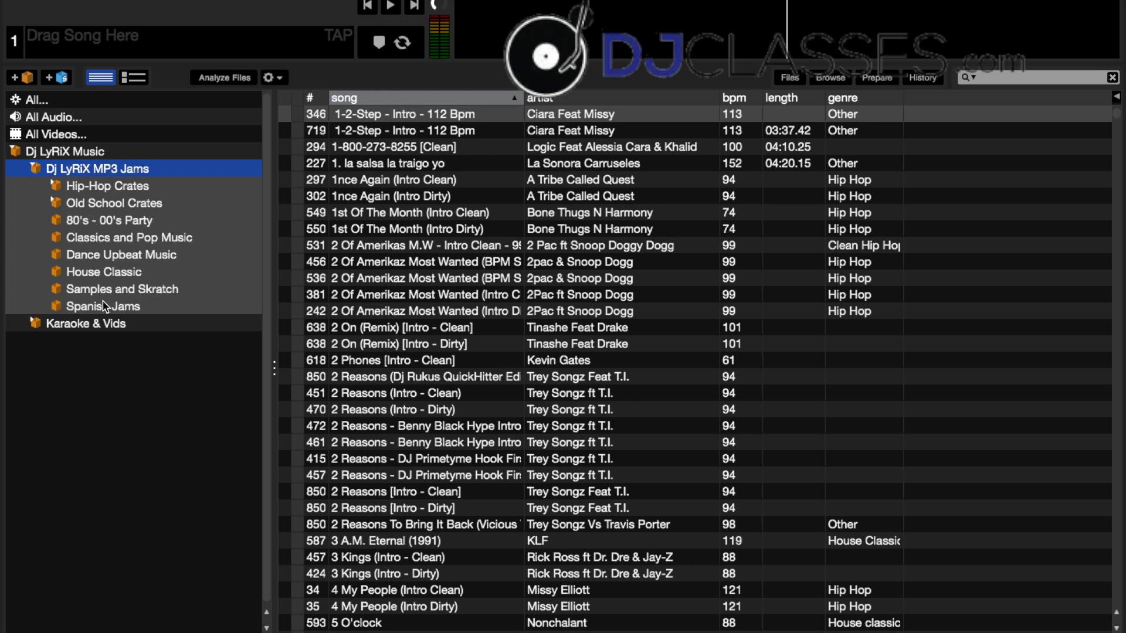
pyautogui.click(51, 201)
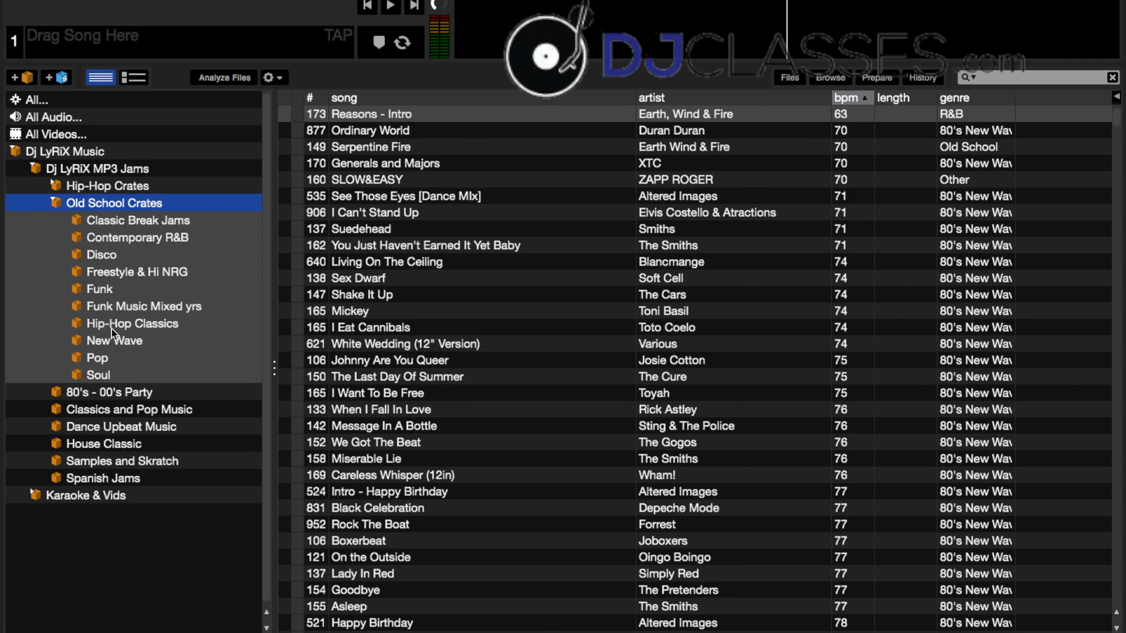
pyautogui.click(53, 204)
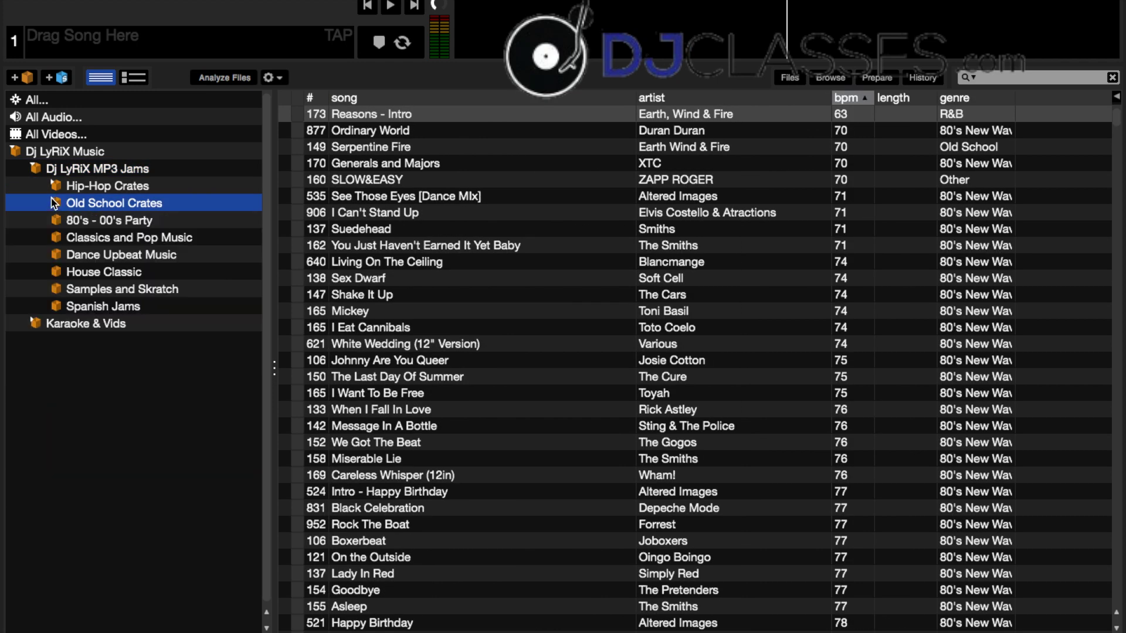
pyautogui.click(53, 186)
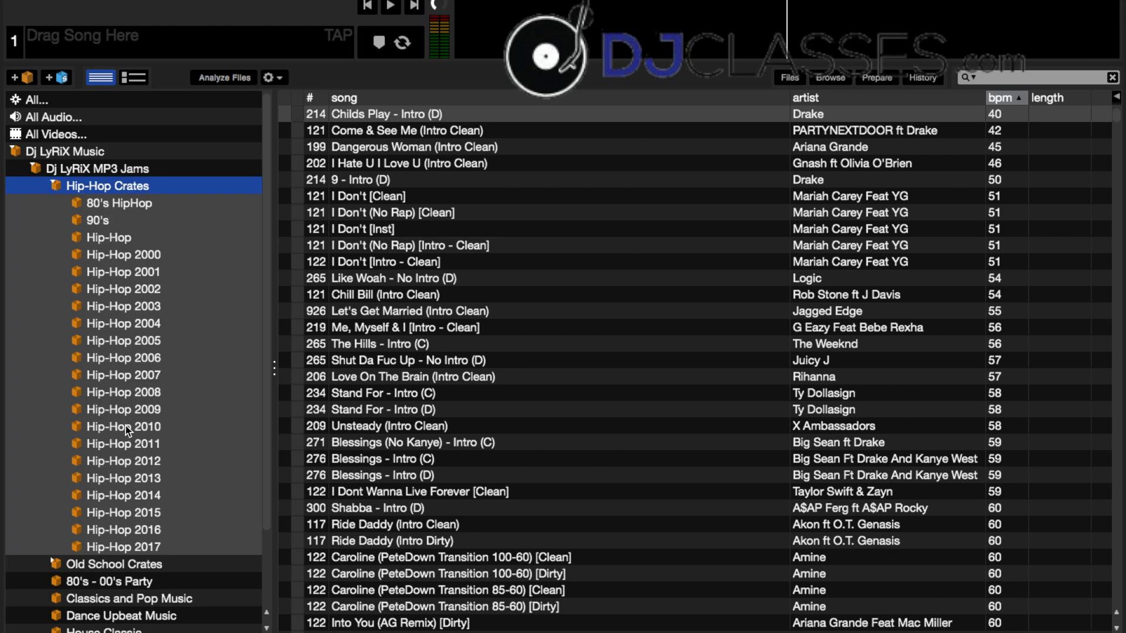
pyautogui.click(53, 185)
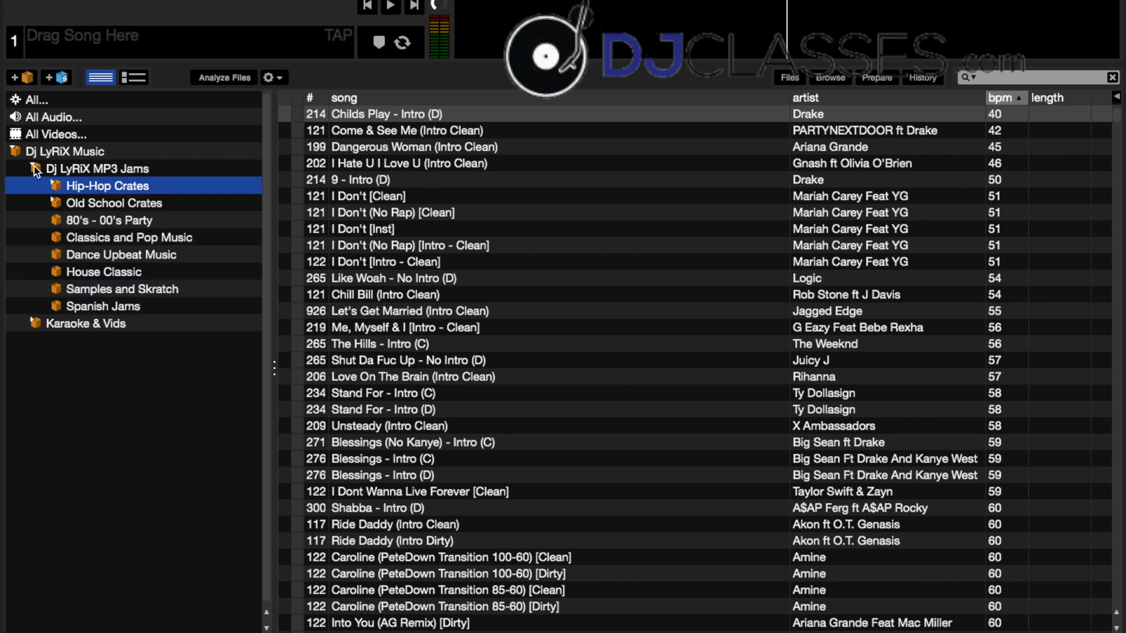
pyautogui.click(34, 167)
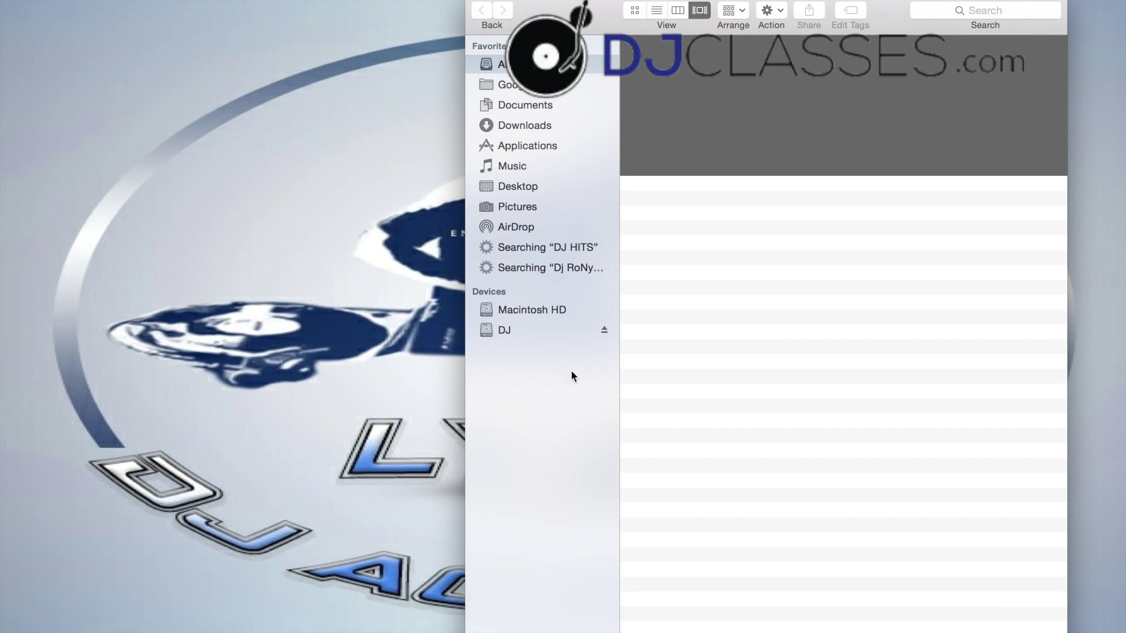
# - On the DJ drive, expand and collapse the _MP3 Music, Hip-Hop Crates, MUSIC VIDEOS and KARAOKE folders
pyautogui.click(533, 334)
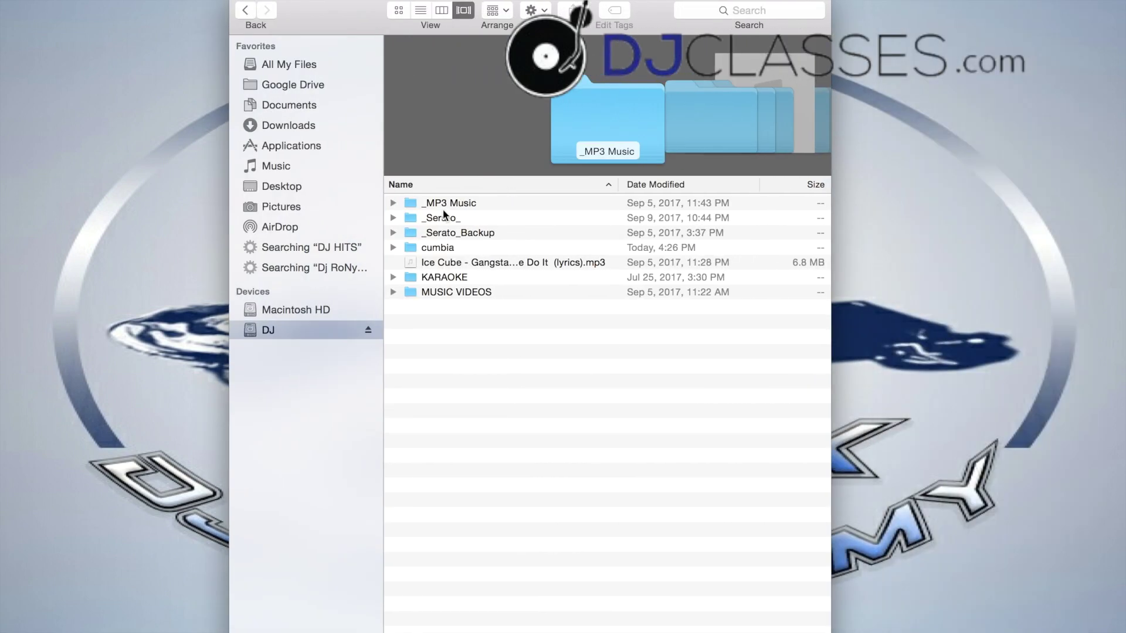
pyautogui.click(393, 202)
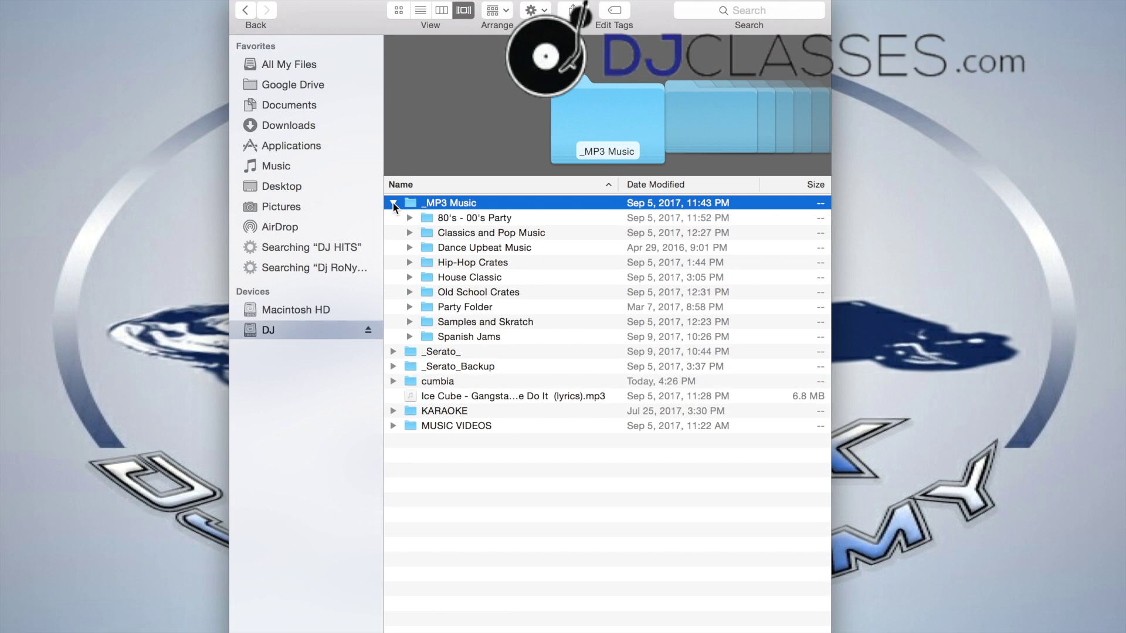
pyautogui.click(410, 264)
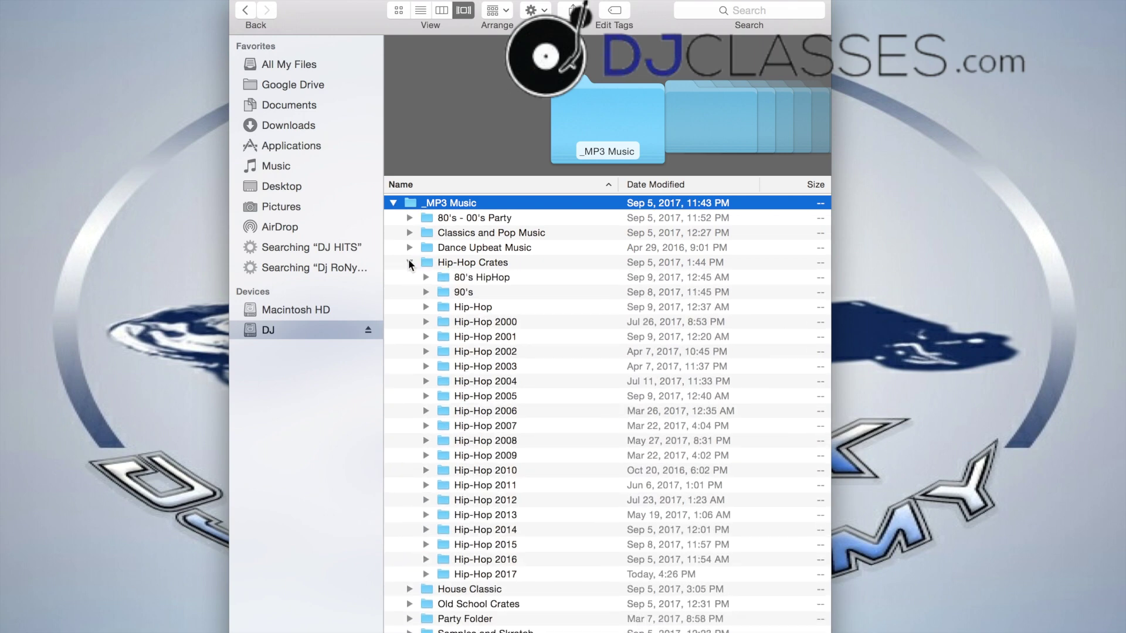
pyautogui.click(410, 263)
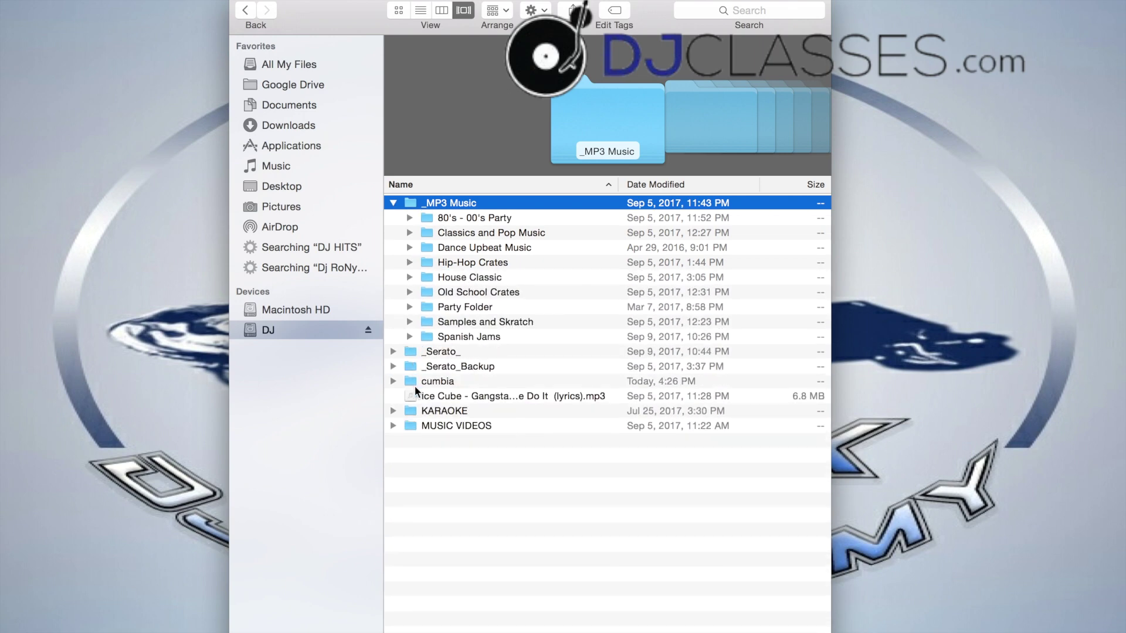
pyautogui.click(393, 426)
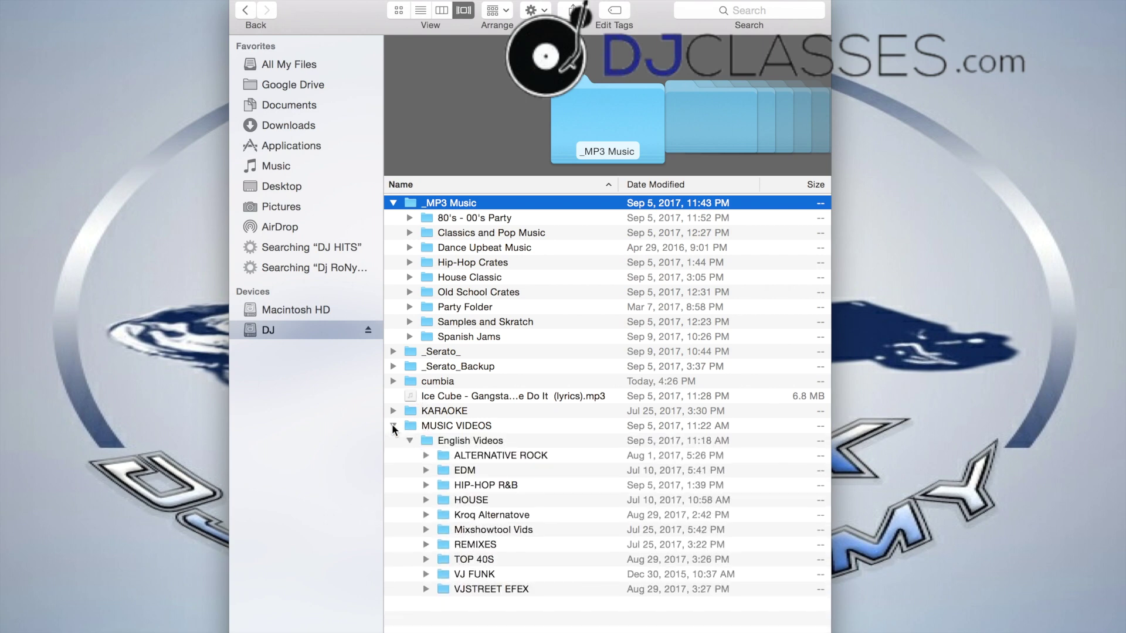
pyautogui.click(393, 426)
pyautogui.click(392, 412)
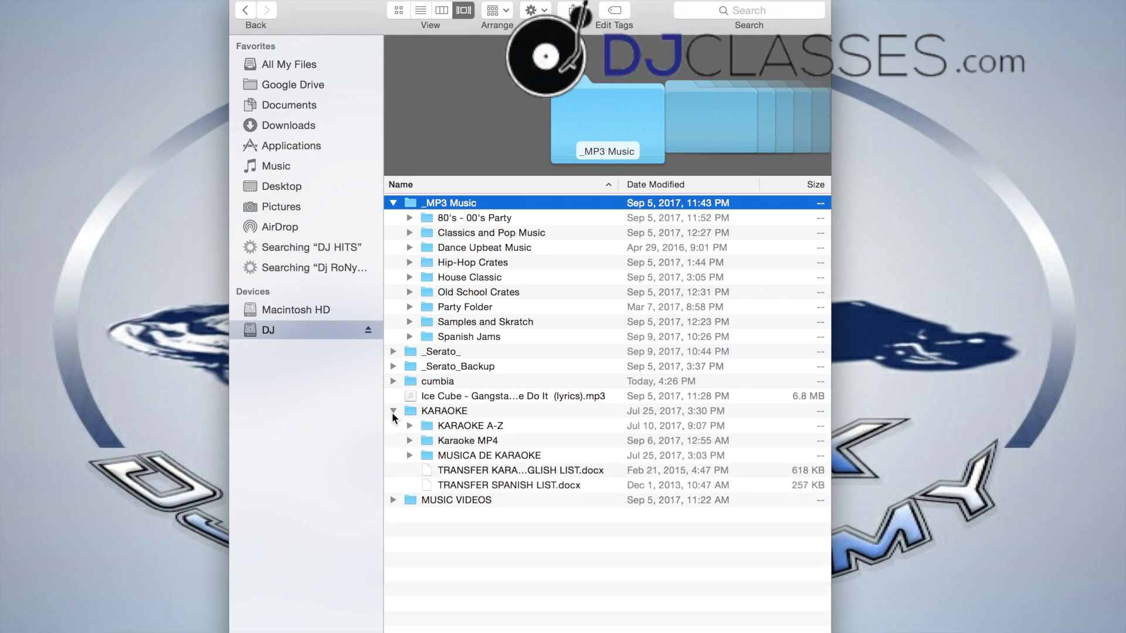
pyautogui.click(393, 412)
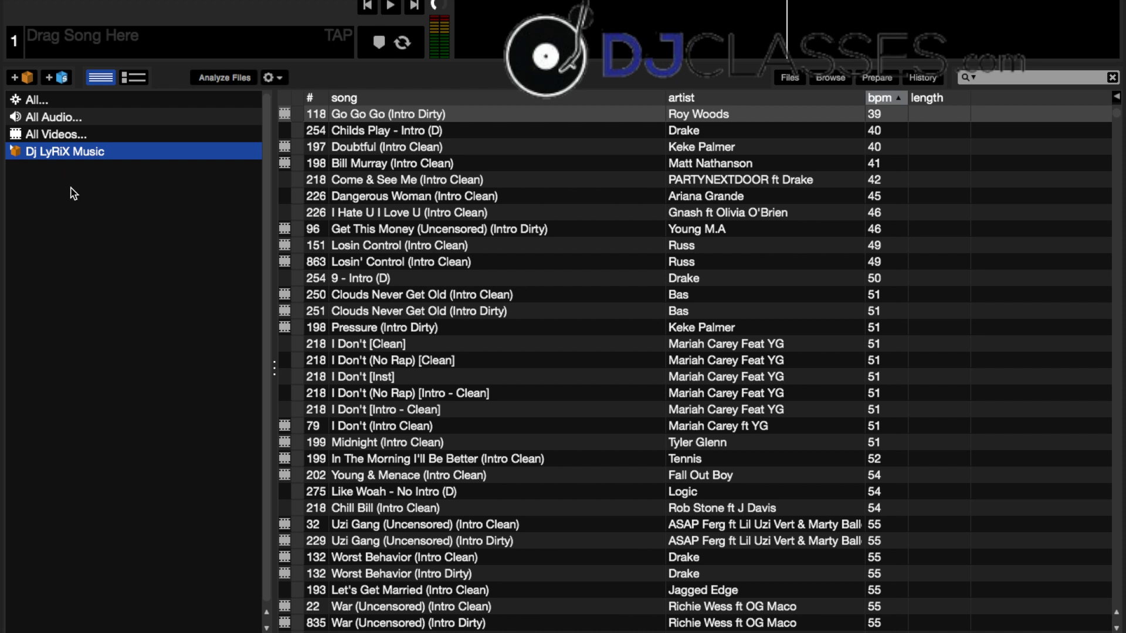
# - Return to the full Dj LyRiX Music list and browse to the DJ drive's cumbia folder in Files
pyautogui.click(16, 153)
pyautogui.click(36, 169)
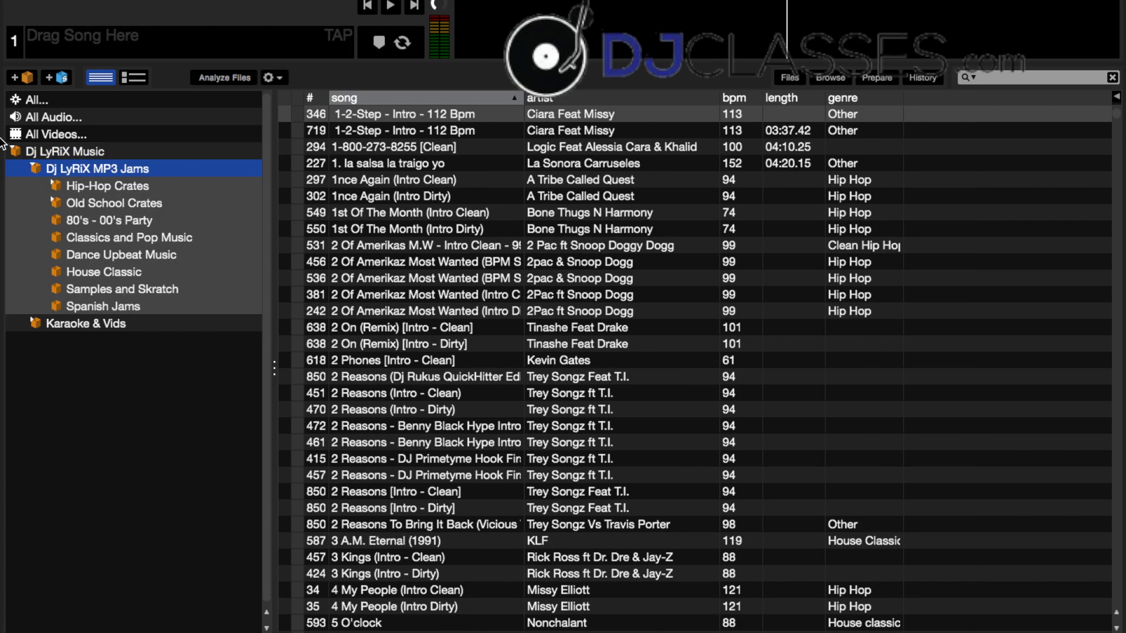
pyautogui.click(12, 154)
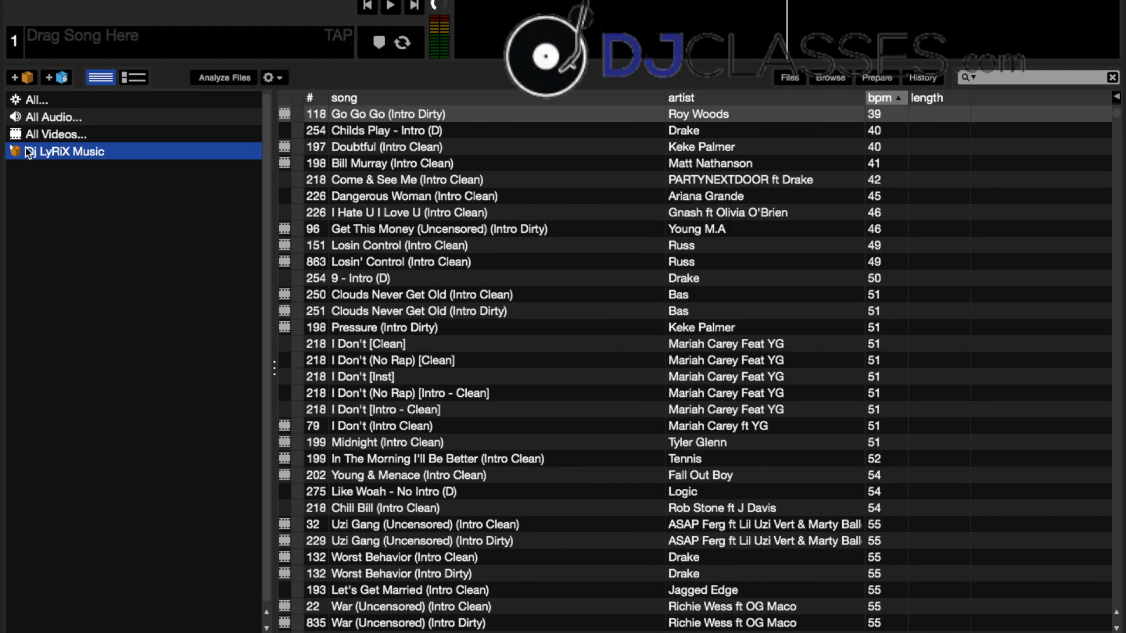
pyautogui.click(788, 81)
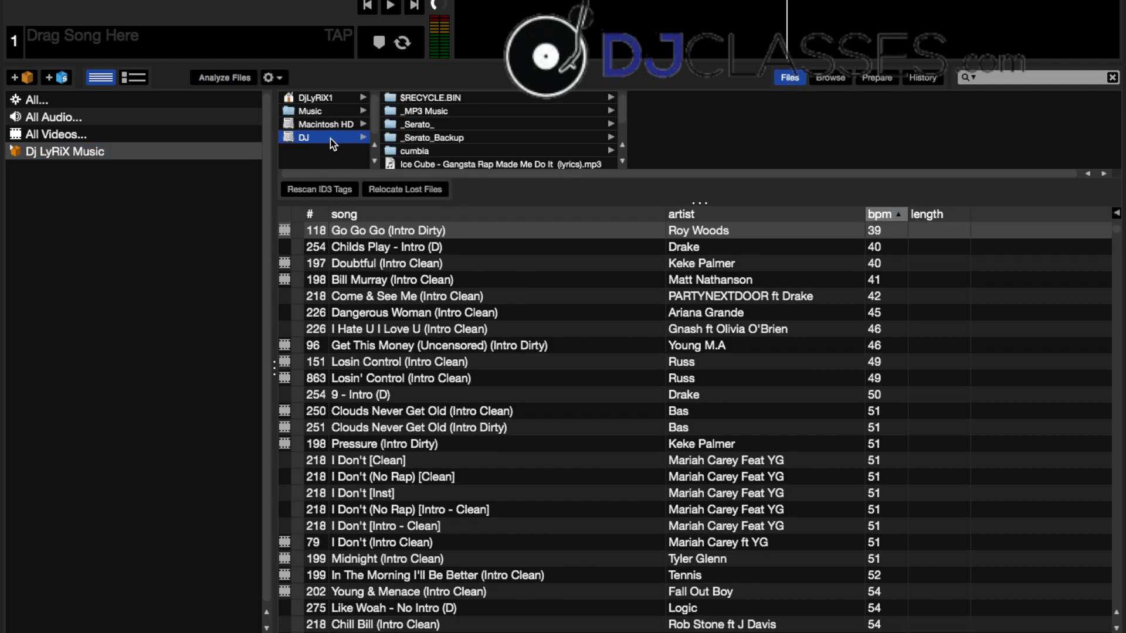
pyautogui.click(459, 152)
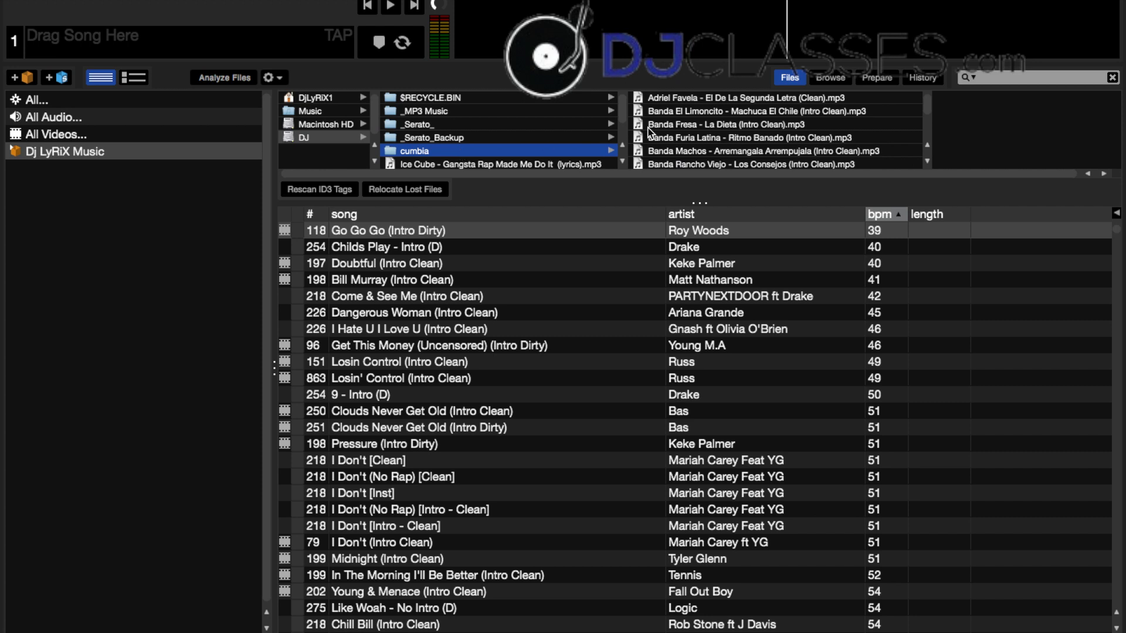
pyautogui.scroll(-5, 748, 116)
pyautogui.scroll(5, 747, 116)
# - Drag the cumbia folder into the crate panel and sort the new cumbia crate by track number
pyautogui.moveTo(421, 149); pyautogui.dragTo(68, 232)
pyautogui.click(44, 169)
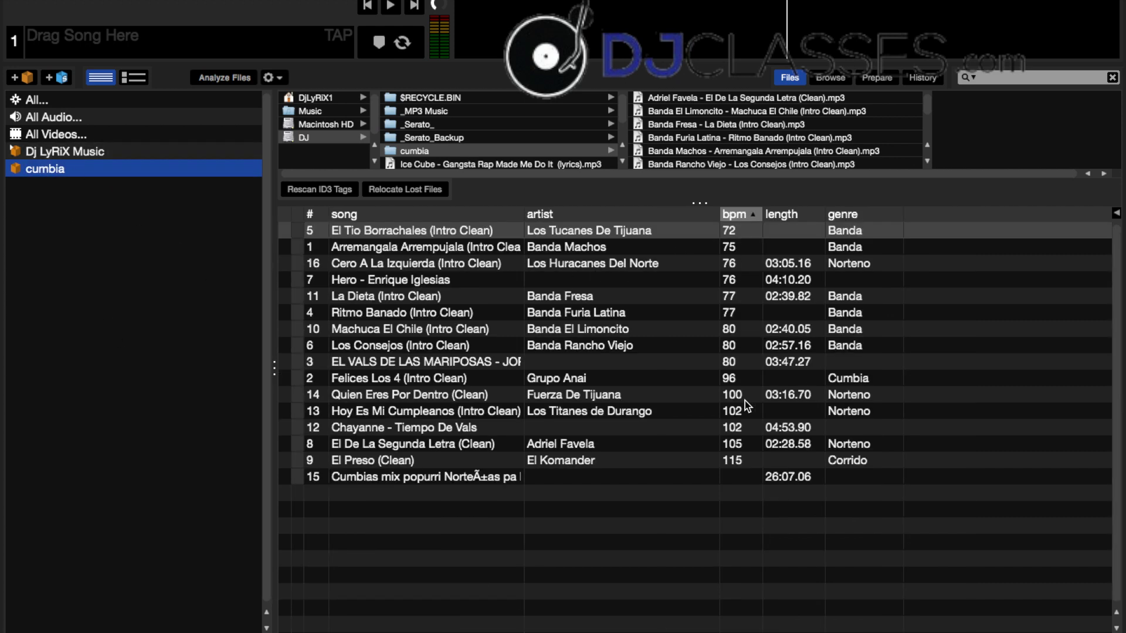
pyautogui.click(308, 213)
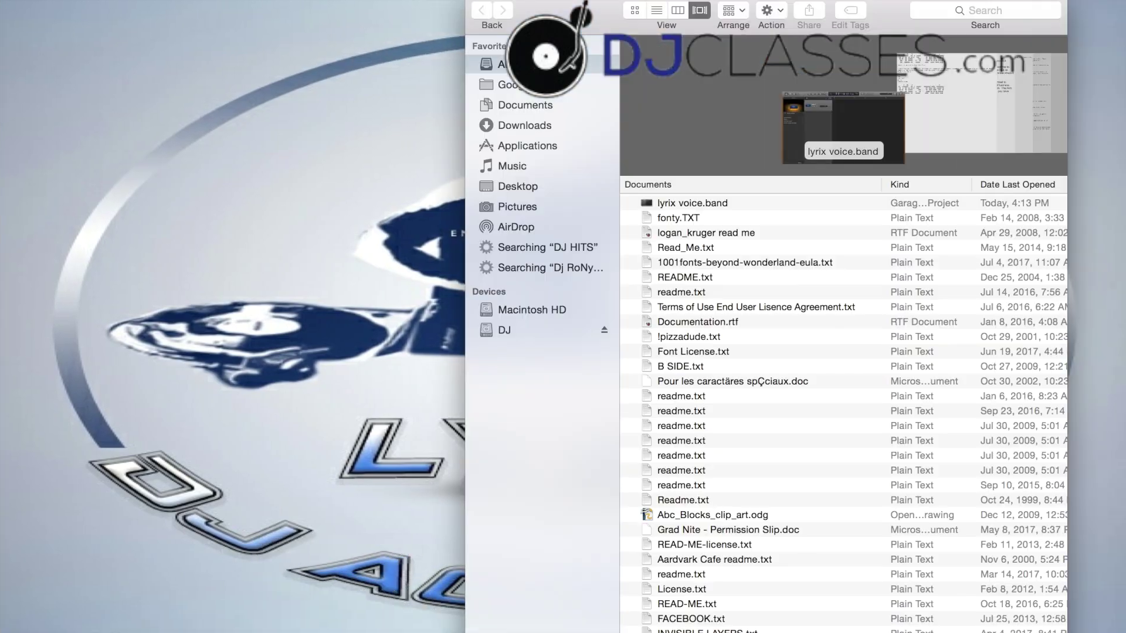
# - Open a second Finder window on the left and open DJ > cumbia in the right one
pyautogui.rightClick(271, 623)
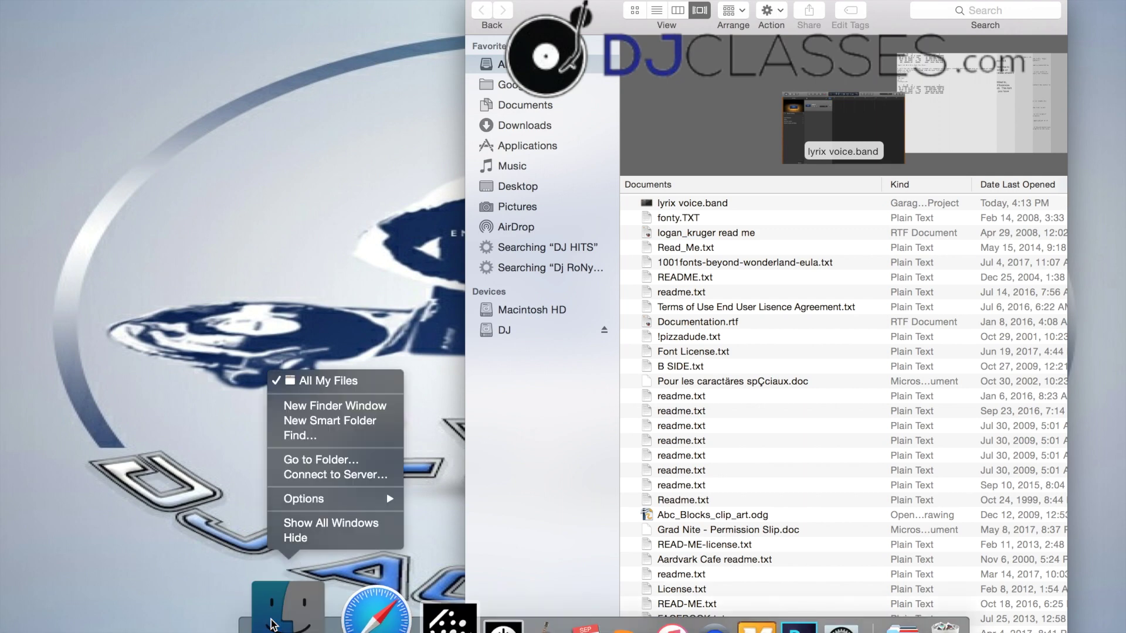
pyautogui.click(334, 407)
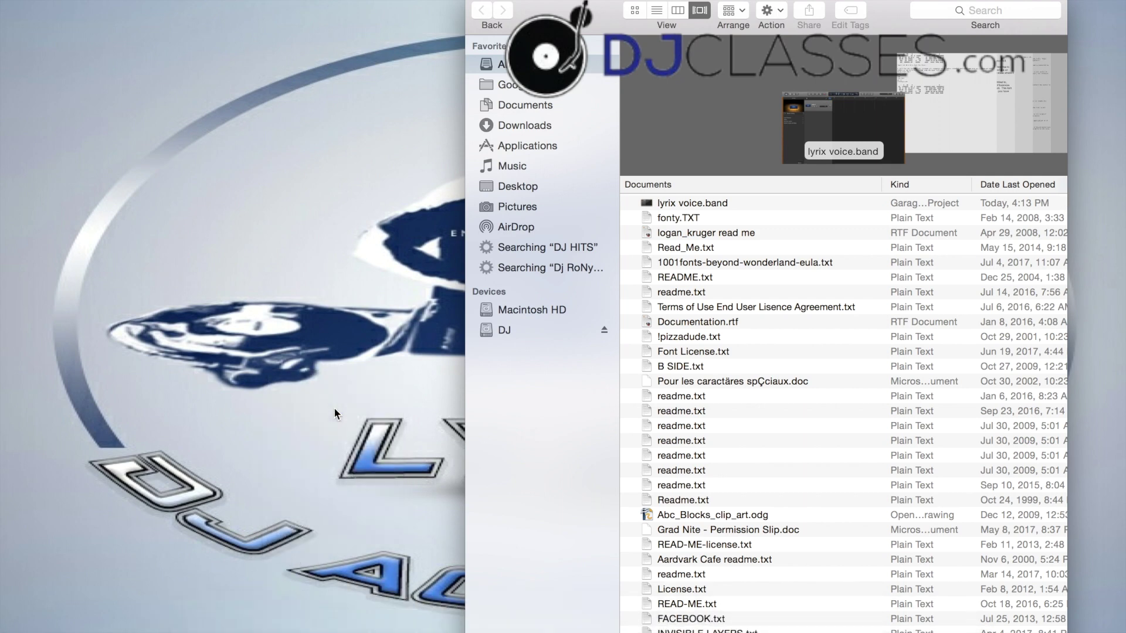
pyautogui.moveTo(906, 14); pyautogui.dragTo(423, 15)
pyautogui.click(621, 278)
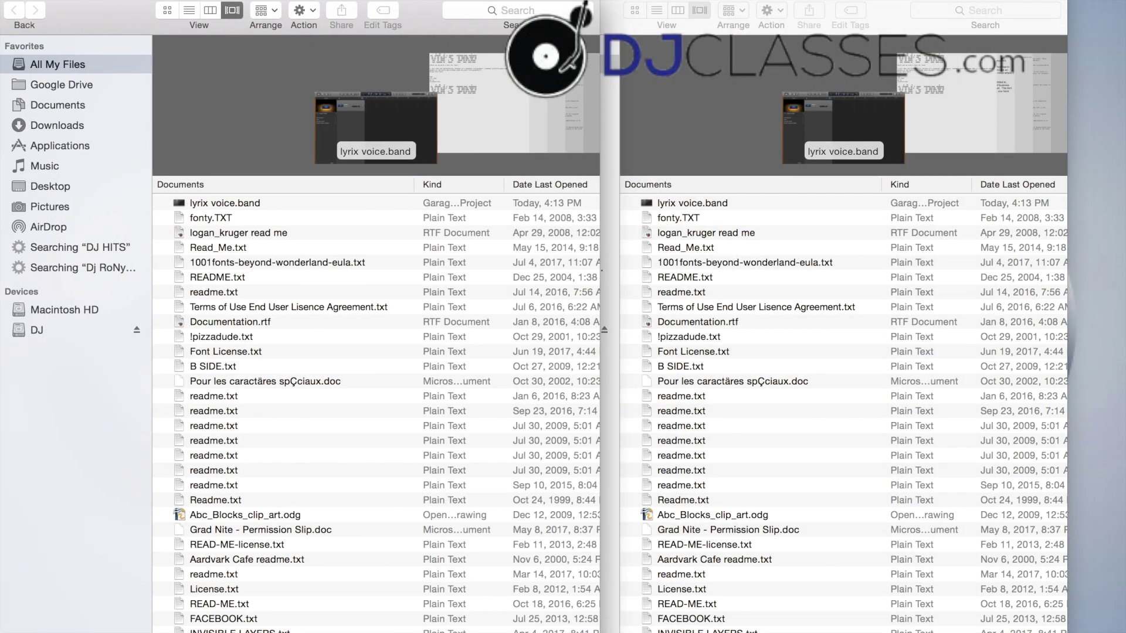
pyautogui.click(530, 332)
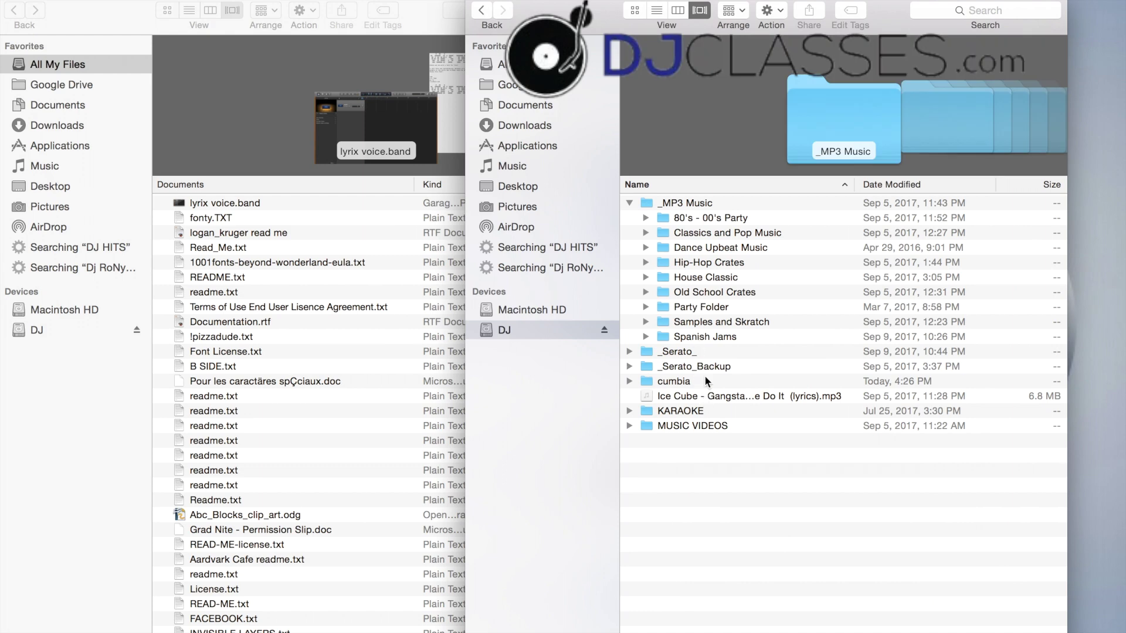
pyautogui.doubleClick(705, 382)
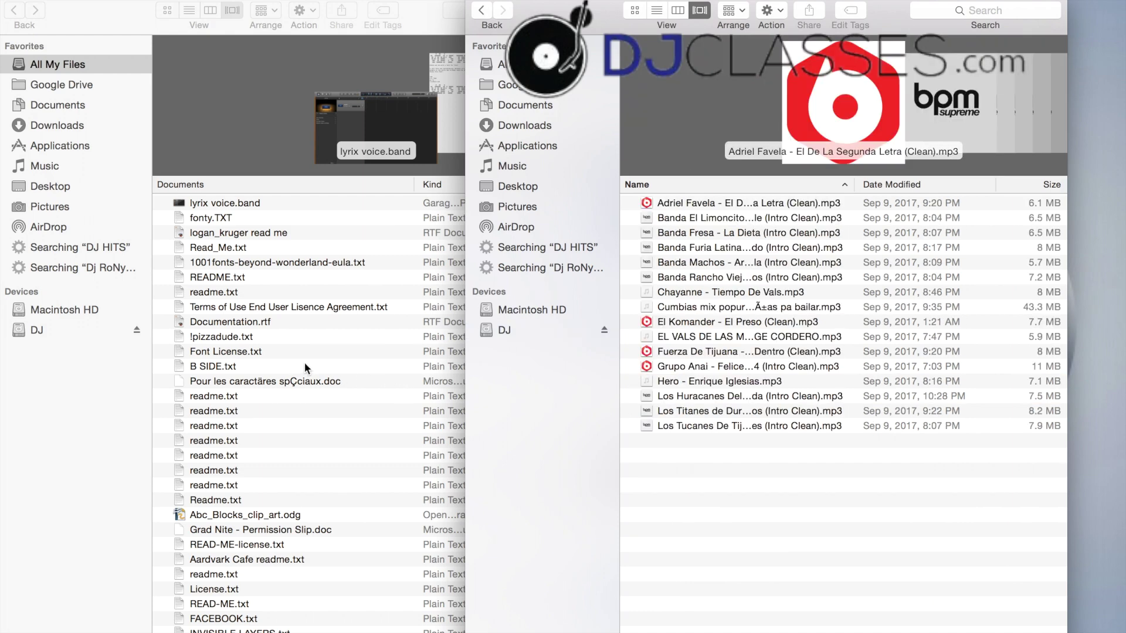
# - Copy 2Pac's Changes and the Banda Machos song from Music into cumbia, then close both Finder windows
pyautogui.click(52, 166)
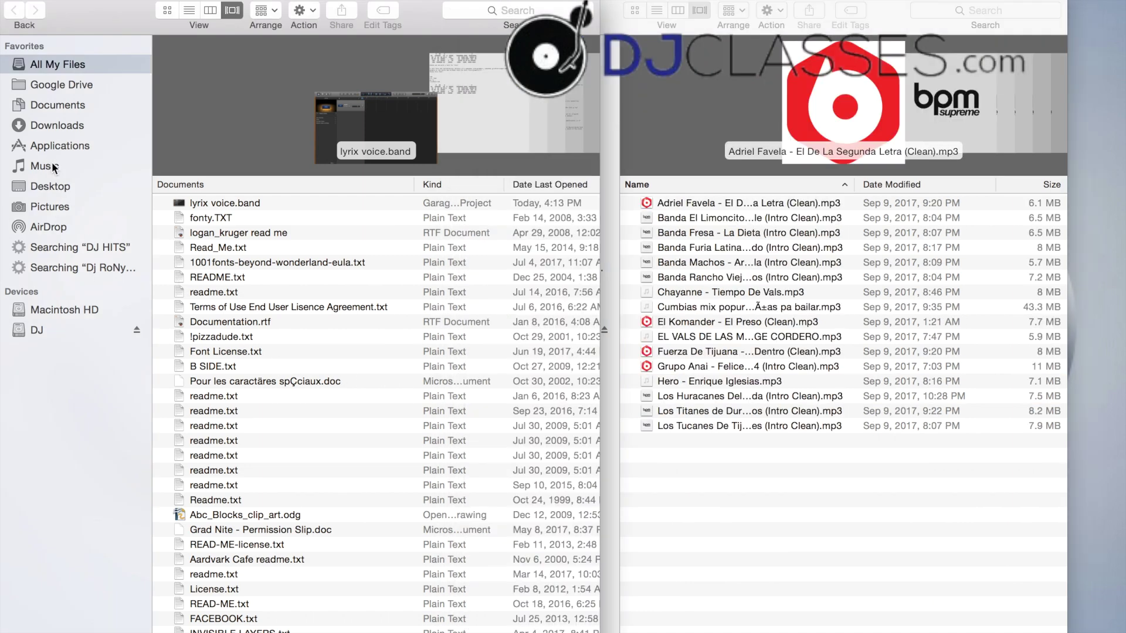
pyautogui.click(52, 167)
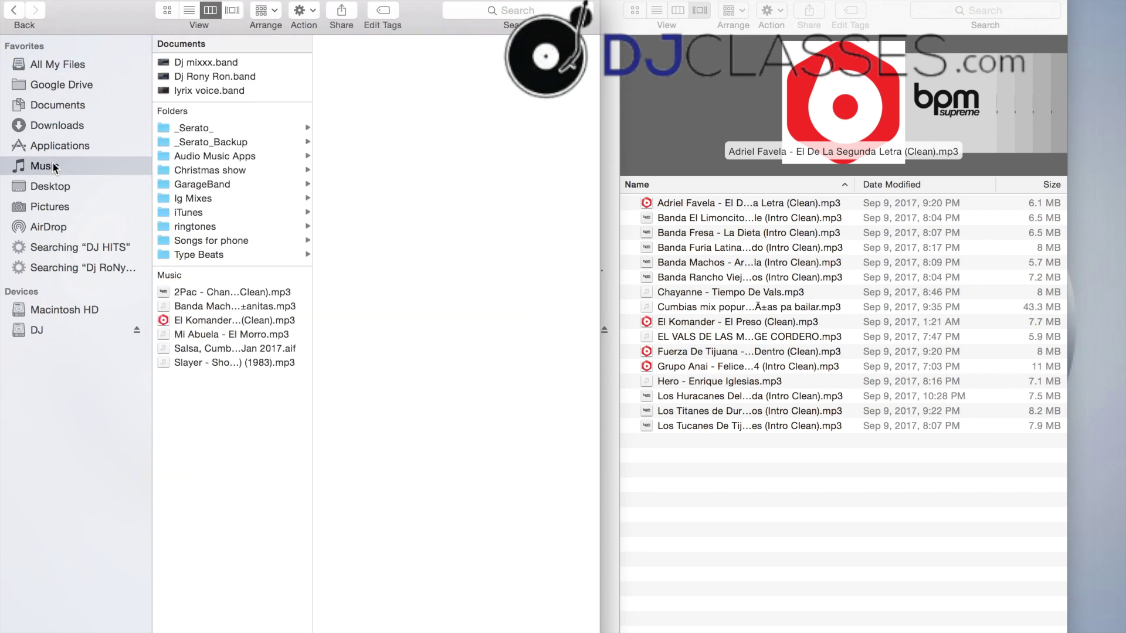
pyautogui.click(223, 292)
pyautogui.hotkey('shift', 'Down')
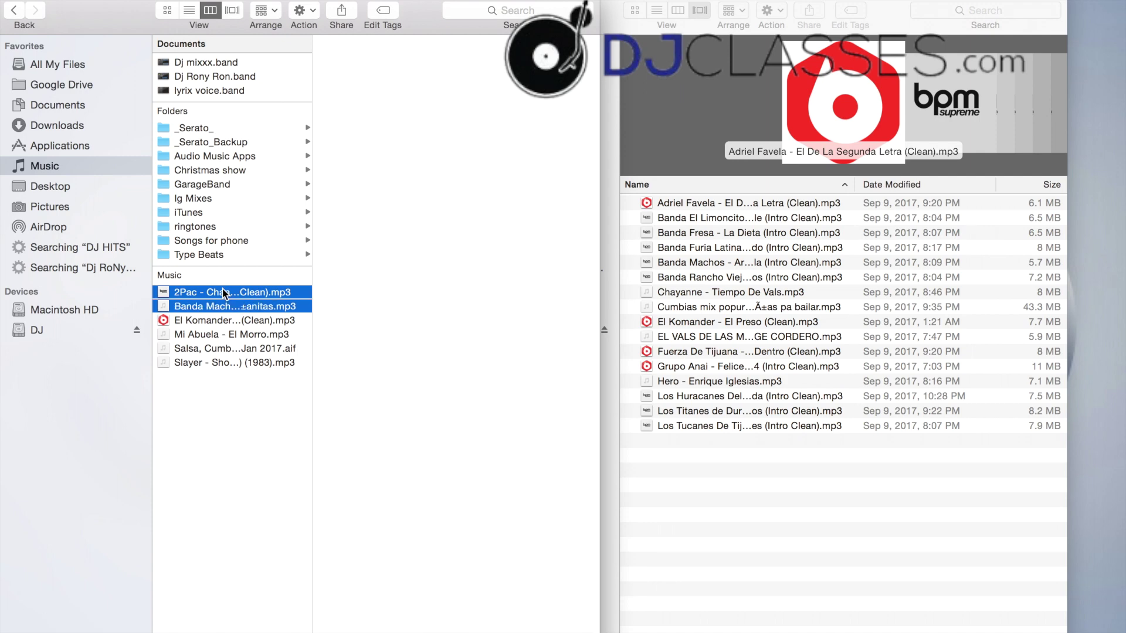
pyautogui.moveTo(223, 292); pyautogui.dragTo(718, 505)
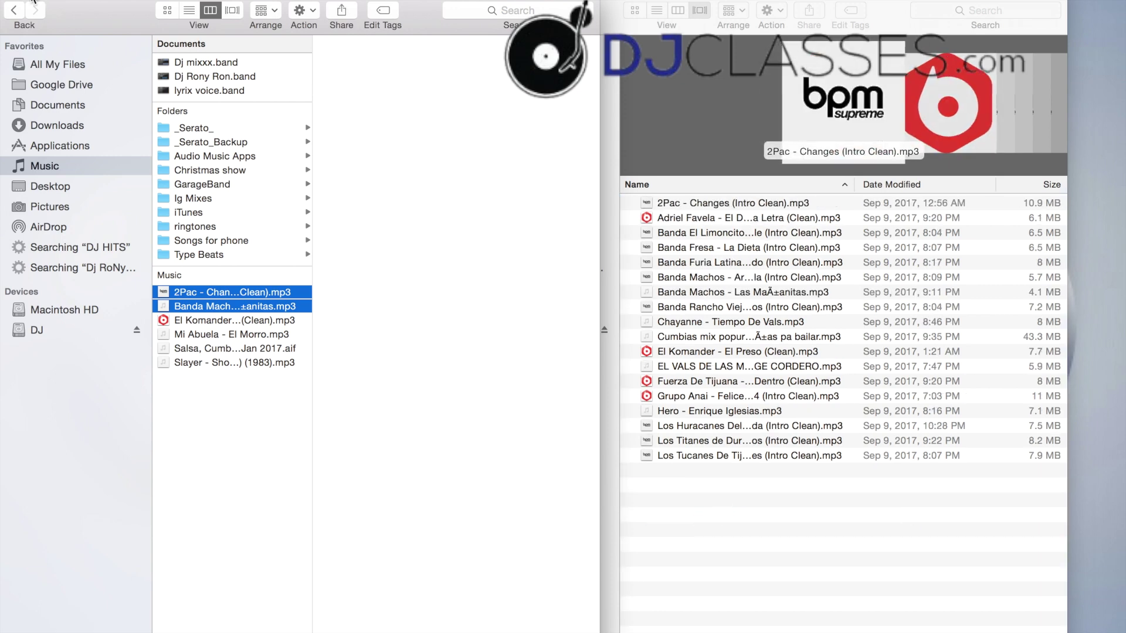
pyautogui.click(11, 2)
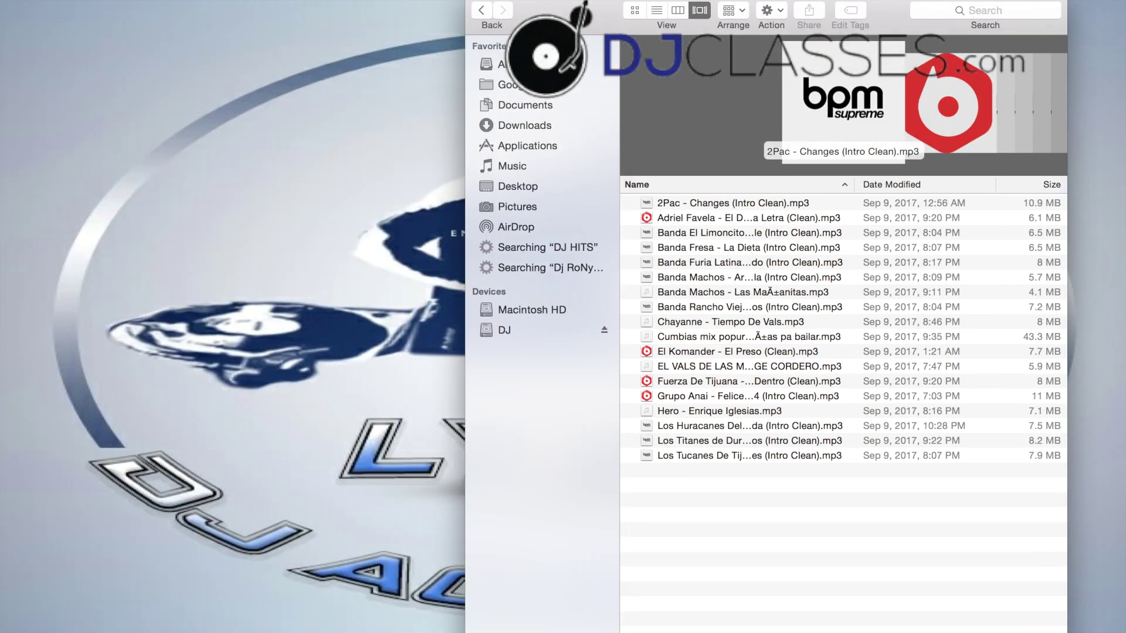
pyautogui.click(475, 2)
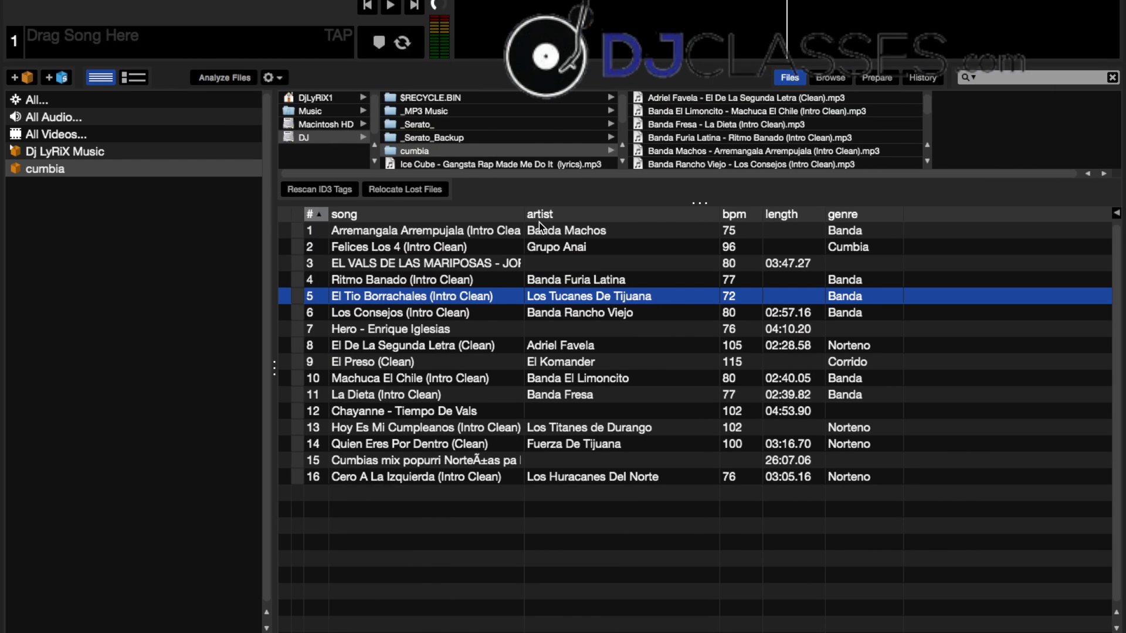
# - Reselect the cumbia folder in Files and drag it onto the cumbia crate to add the two new songs
pyautogui.click(315, 481)
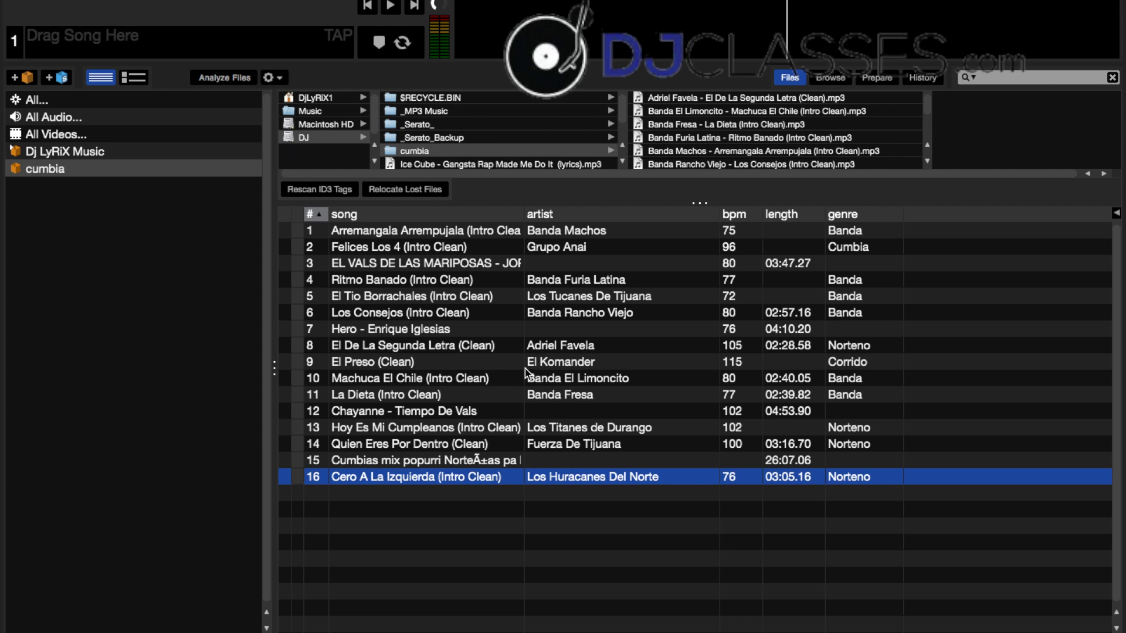
pyautogui.click(533, 135)
pyautogui.click(435, 150)
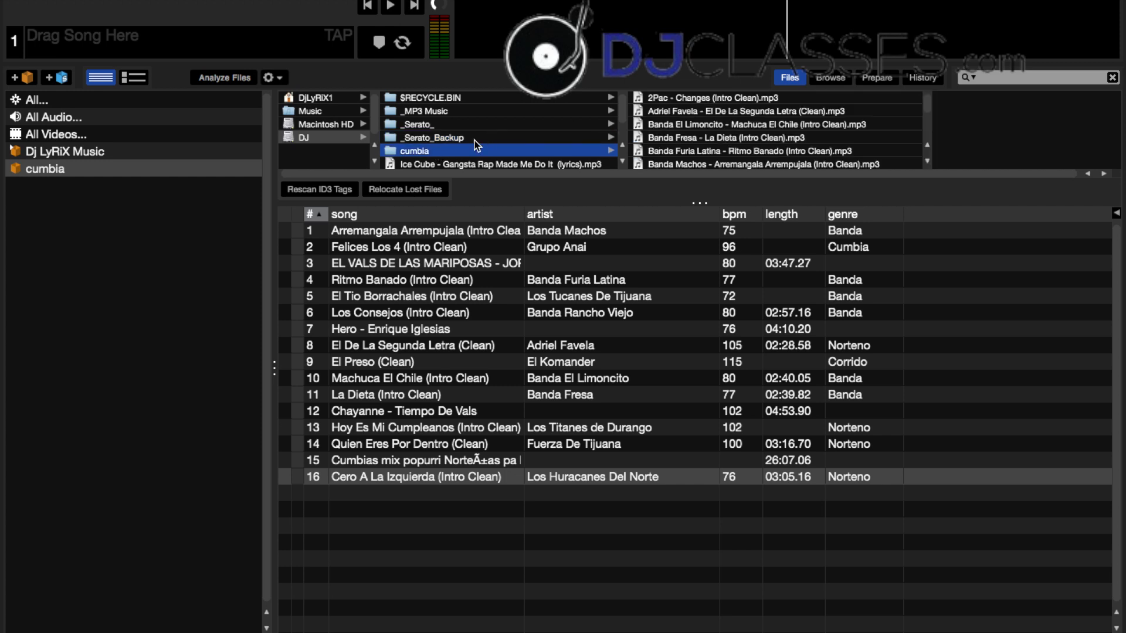
pyautogui.click(473, 137)
pyautogui.click(456, 151)
pyautogui.moveTo(456, 154); pyautogui.dragTo(159, 176)
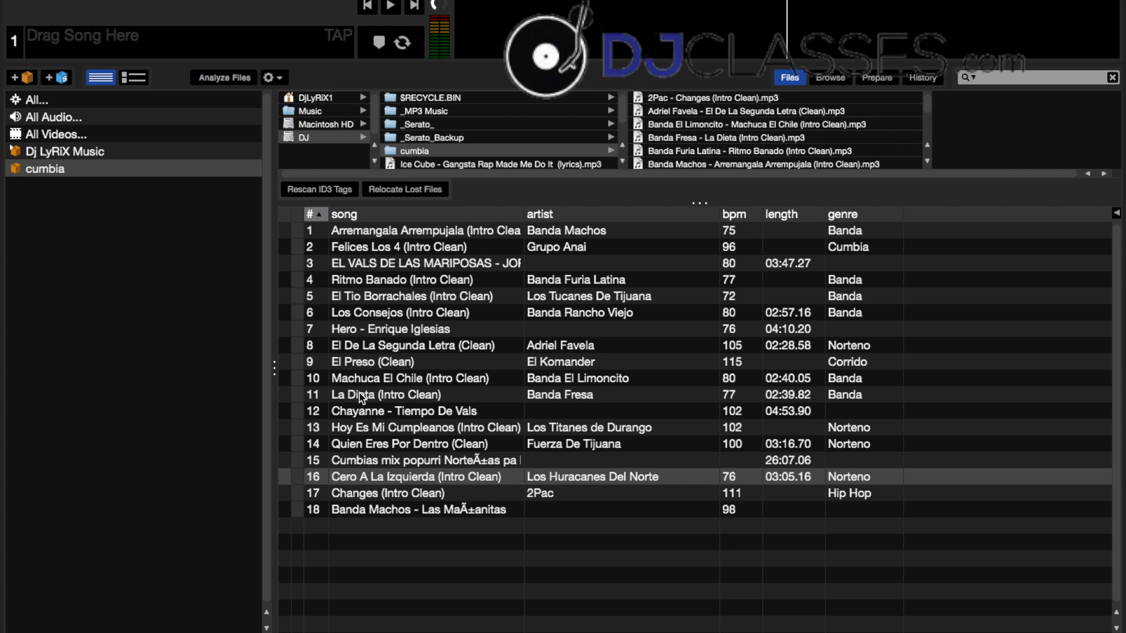
pyautogui.click(316, 509)
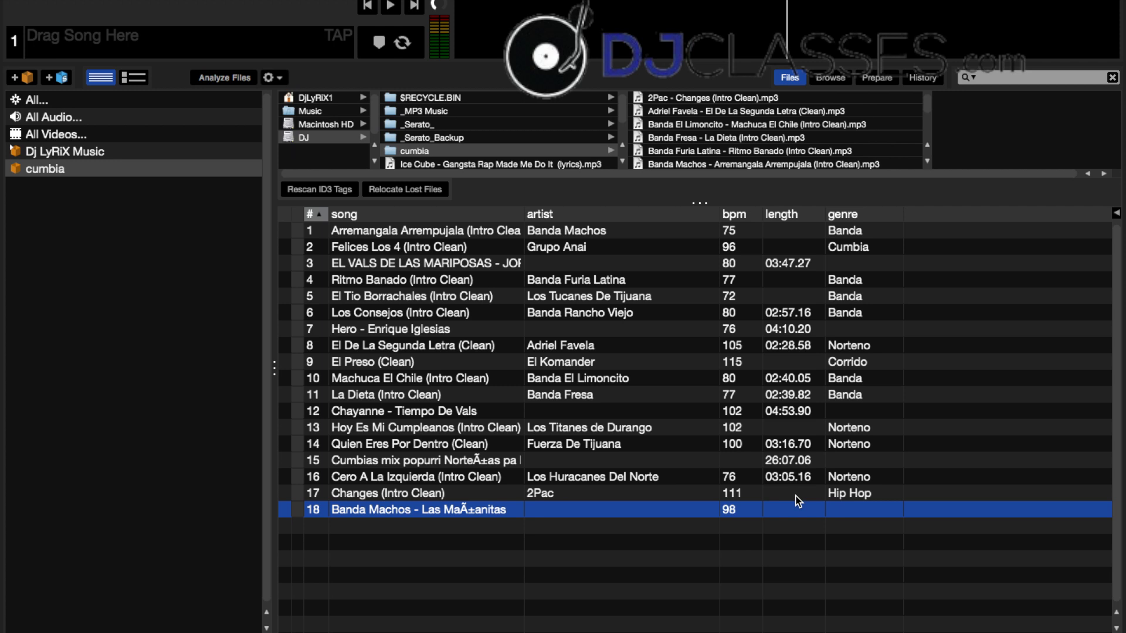
pyautogui.click(217, 79)
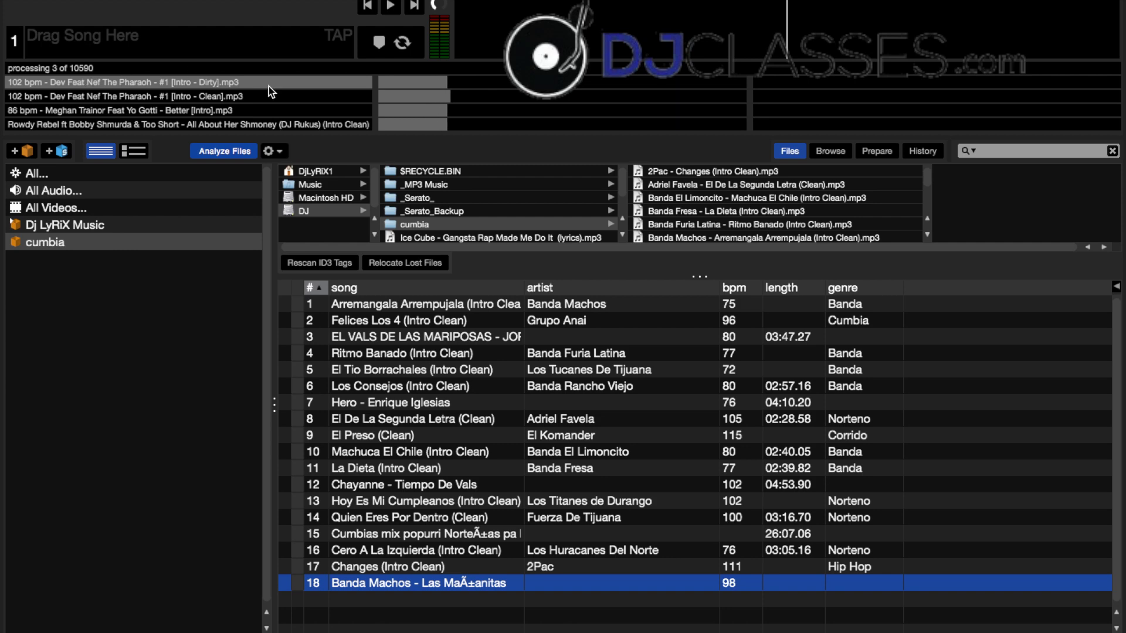
pyautogui.click(234, 151)
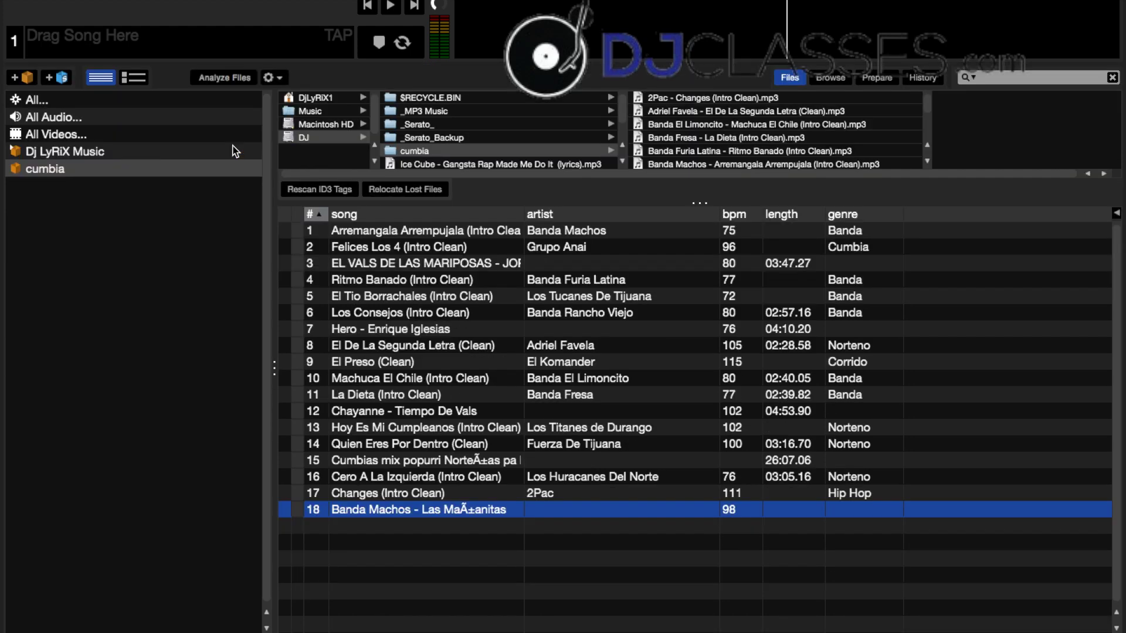
pyautogui.click(281, 77)
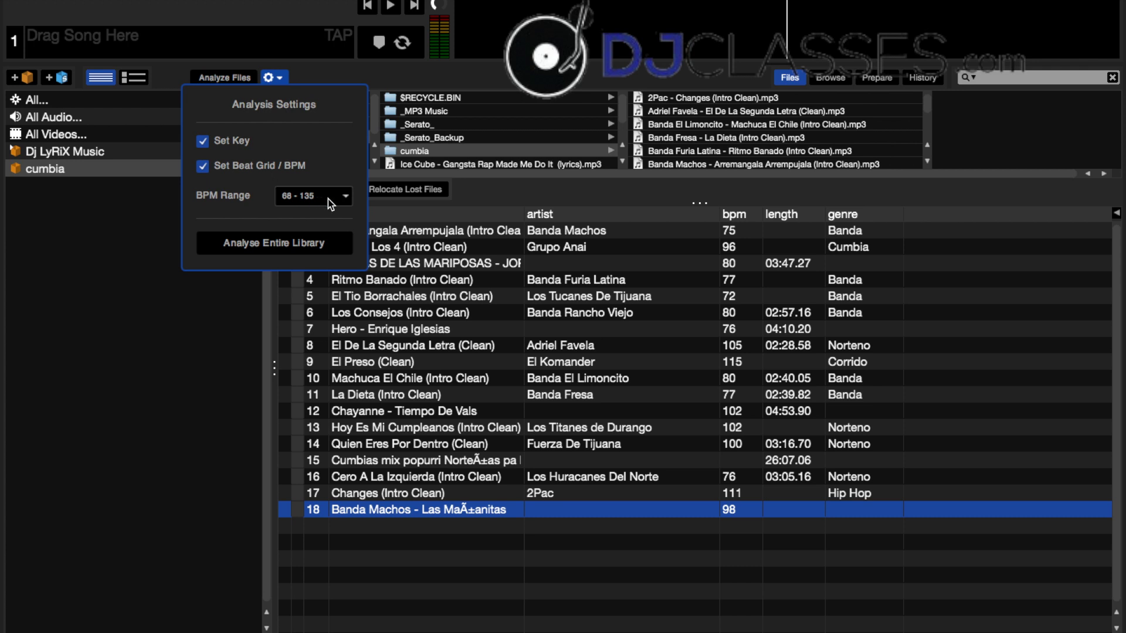
pyautogui.click(346, 197)
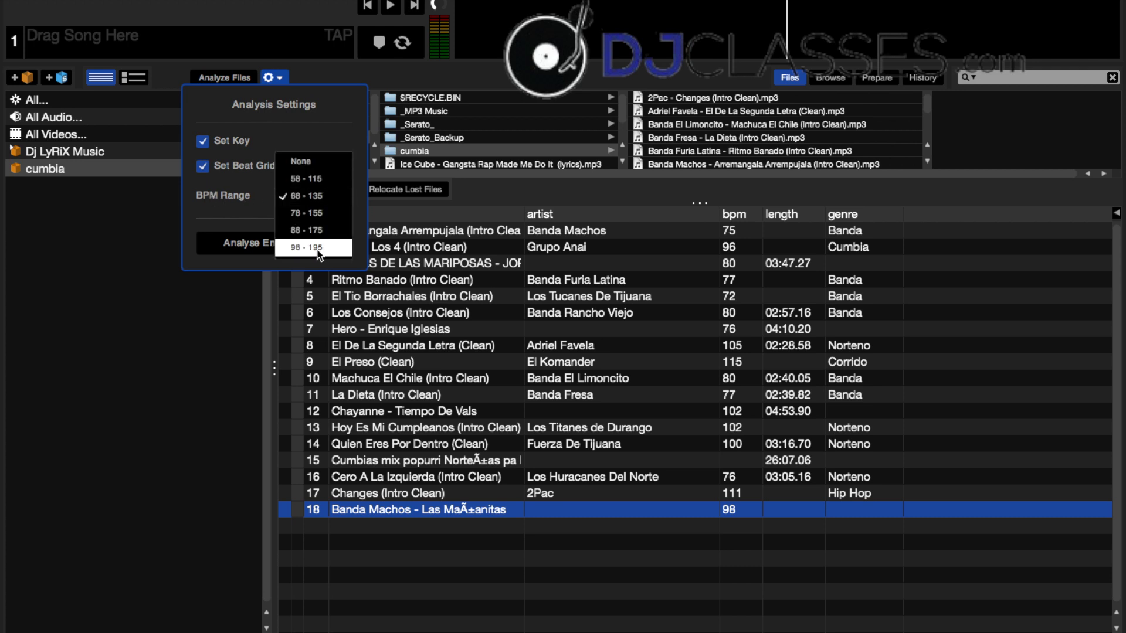
pyautogui.click(310, 199)
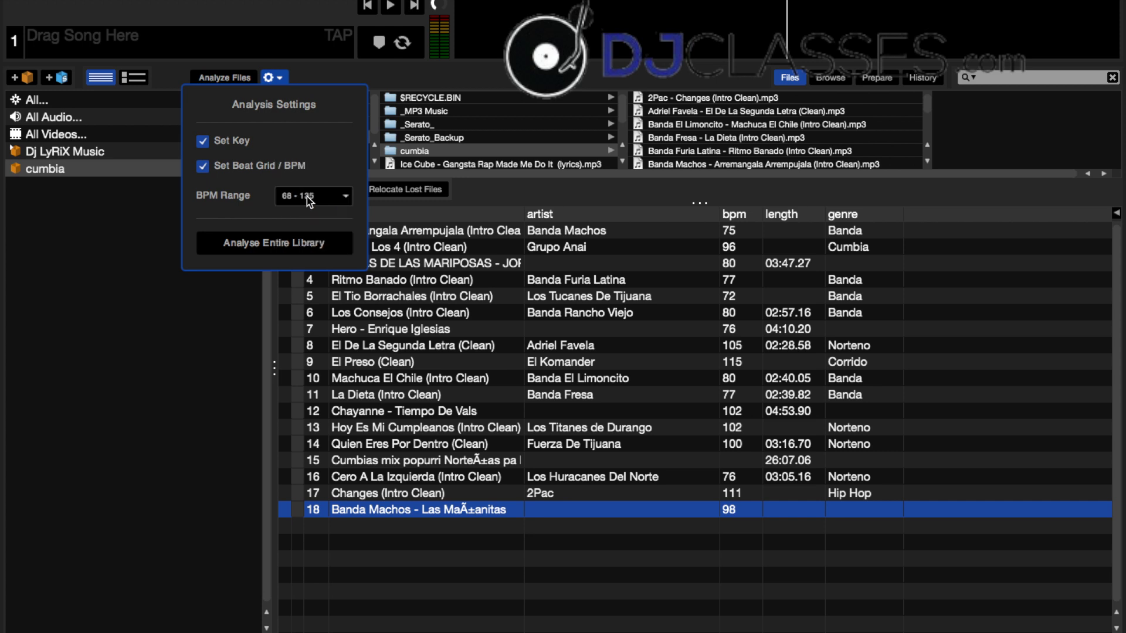
pyautogui.click(278, 80)
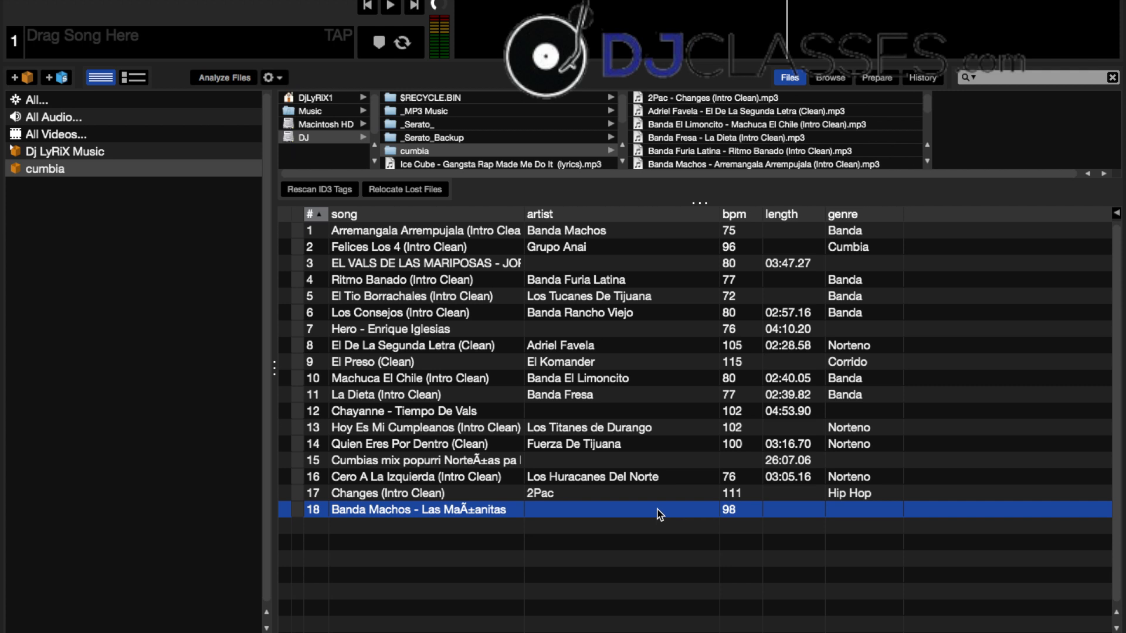
# - Select Changes with the Banda Machos song, hide the Files browser, and drag both onto Analyze Files
pyautogui.keyDown('shift'); pyautogui.click(707, 494); pyautogui.keyUp('shift')
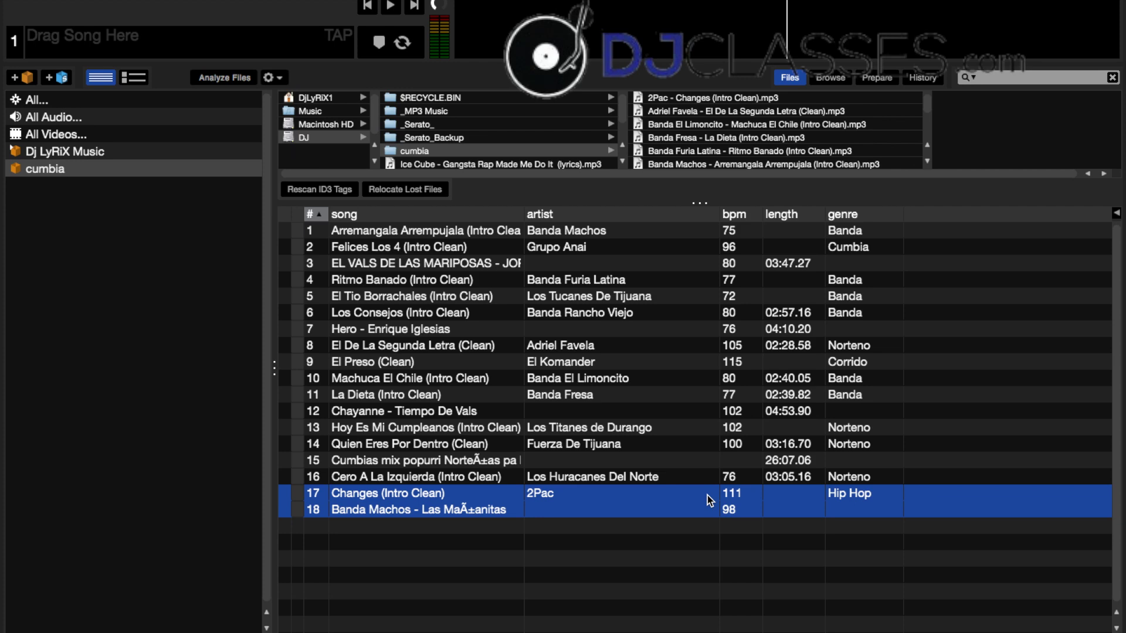
pyautogui.click(781, 78)
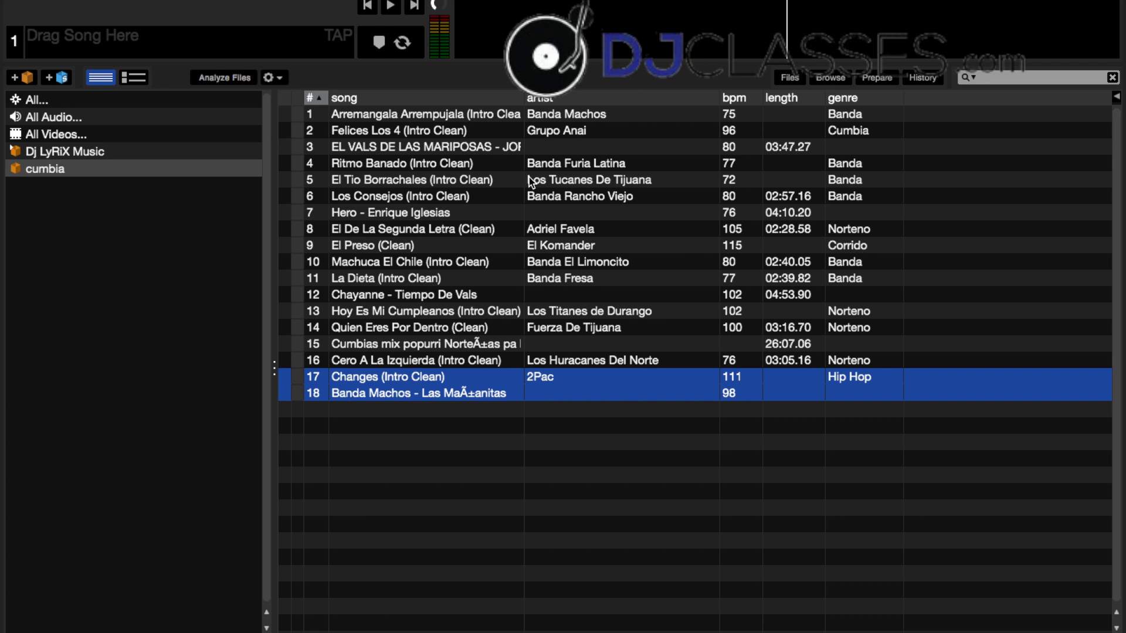
pyautogui.moveTo(369, 381); pyautogui.dragTo(229, 83)
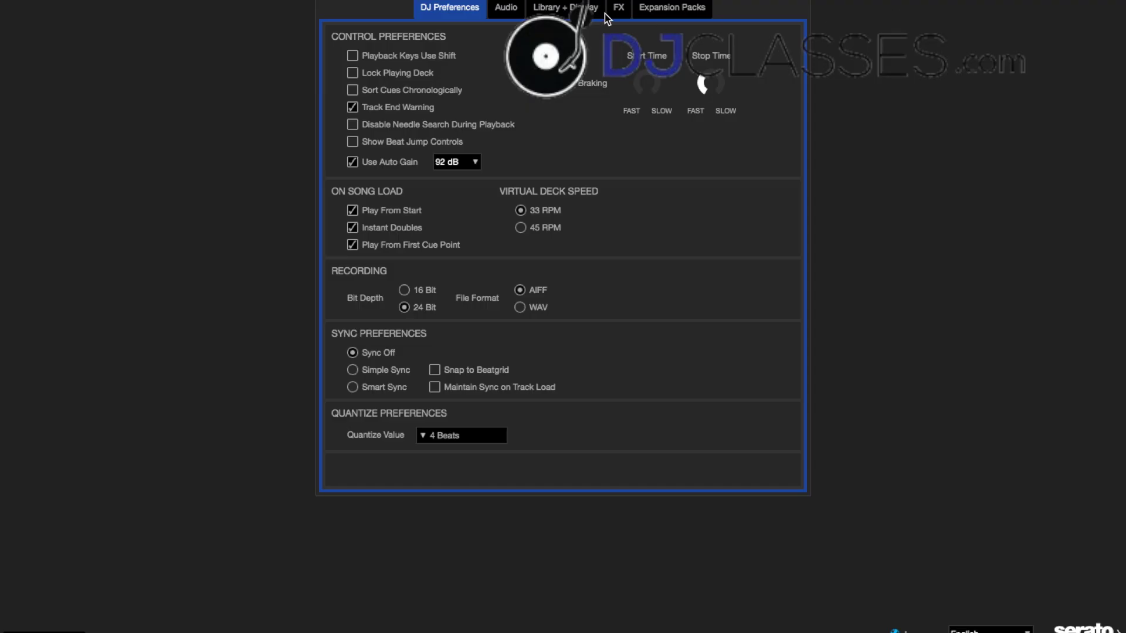
pyautogui.click(651, 8)
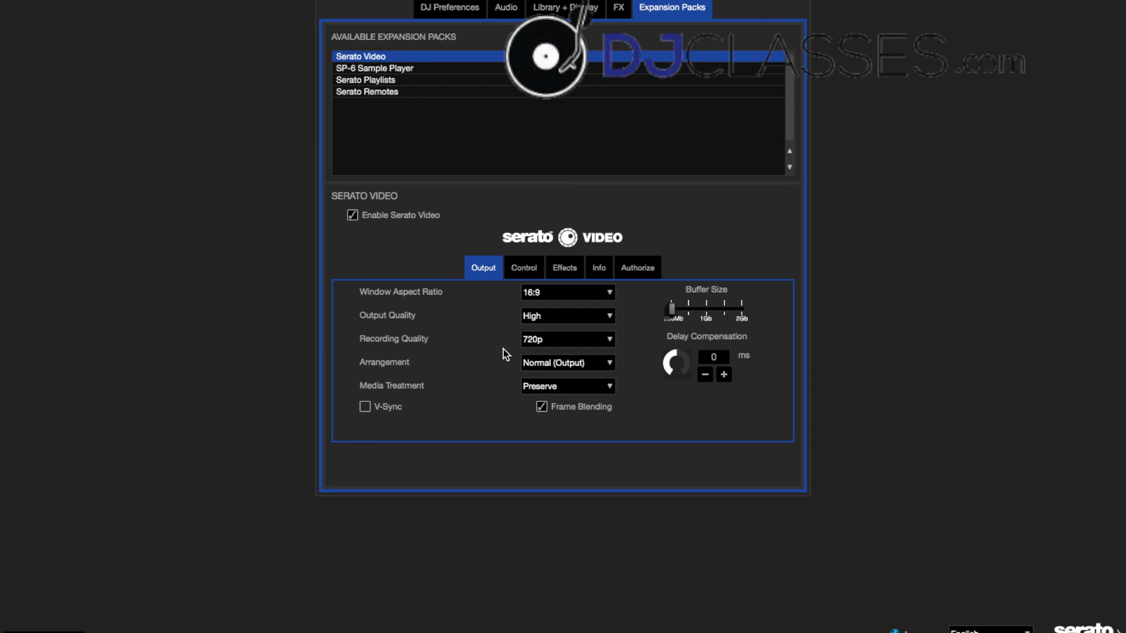